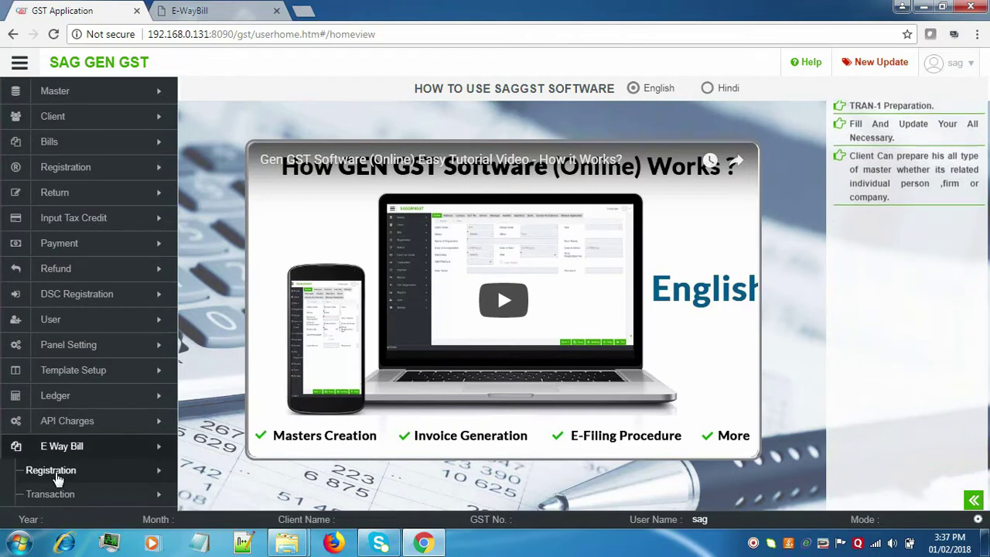
Show the E Way Bill Registered Client List from the Registration section of the sidebar.
left_click(58, 478)
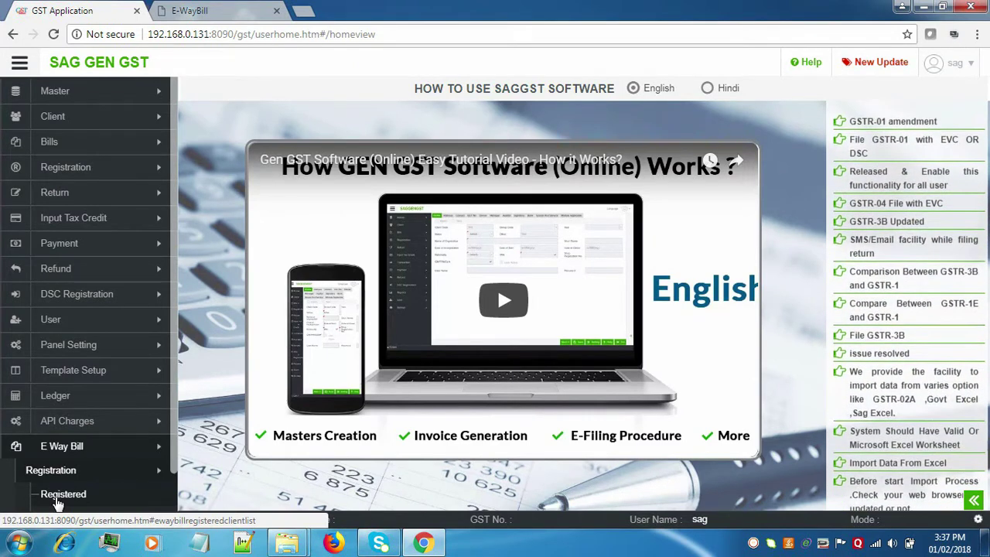
left_click(58, 502)
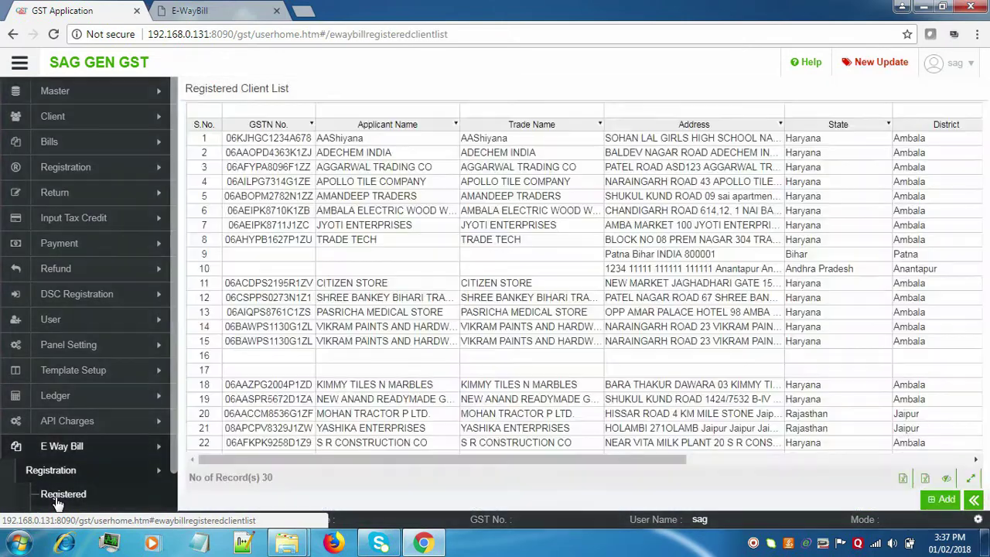
Add a new registration by importing KUMAR BROTHERS' details from the existing clients.
left_click(936, 505)
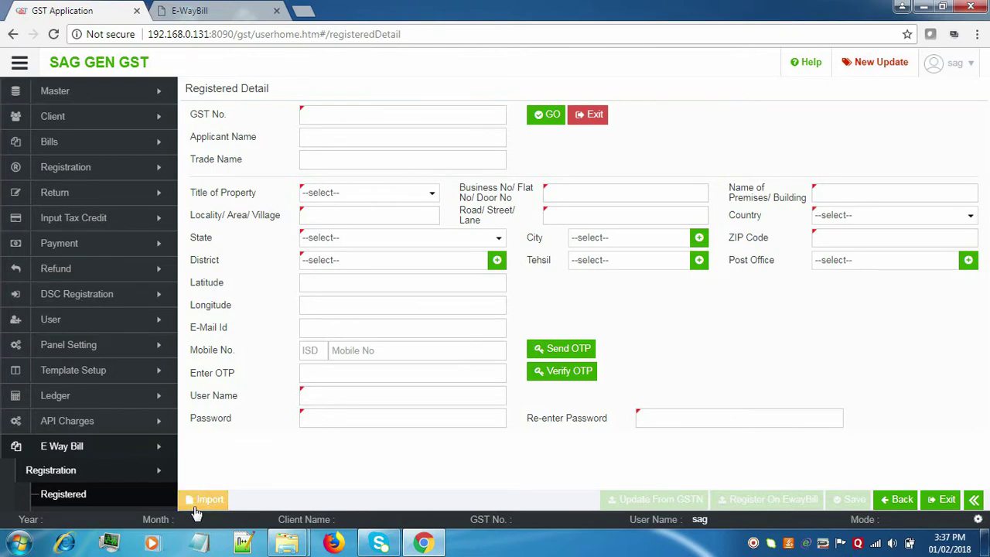
left_click(195, 507)
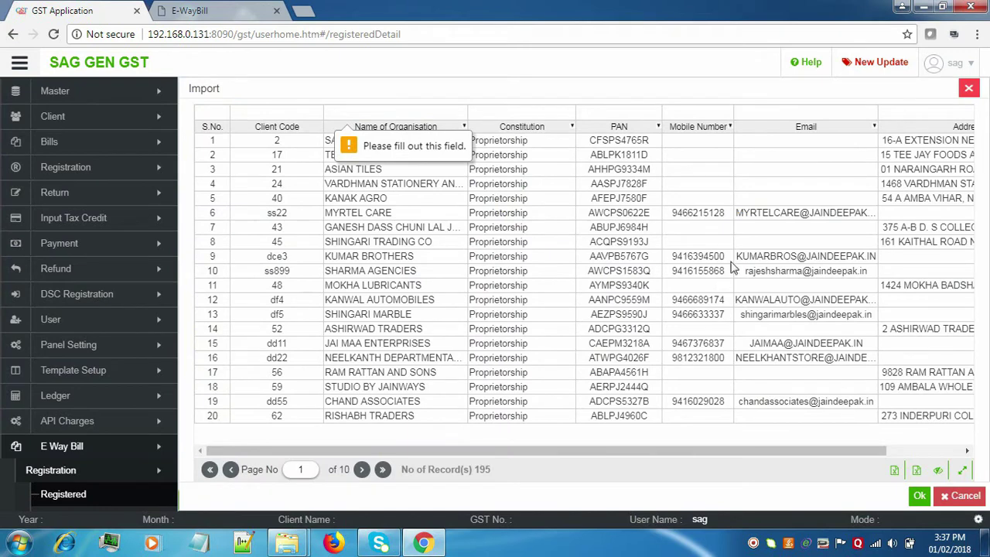
left_click(736, 262)
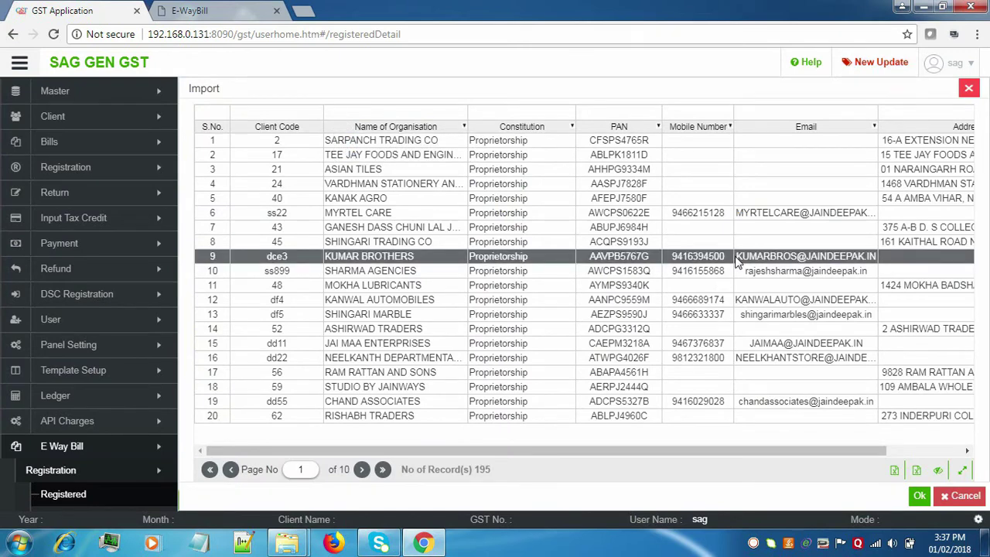
left_click(919, 498)
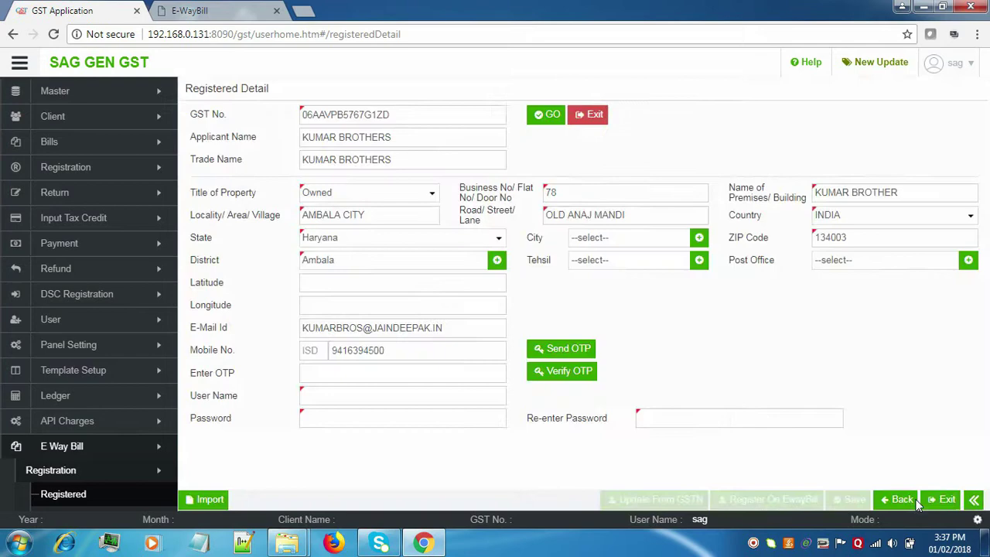
Enter a login user name and the account password twice, then save the registration.
left_click(447, 399)
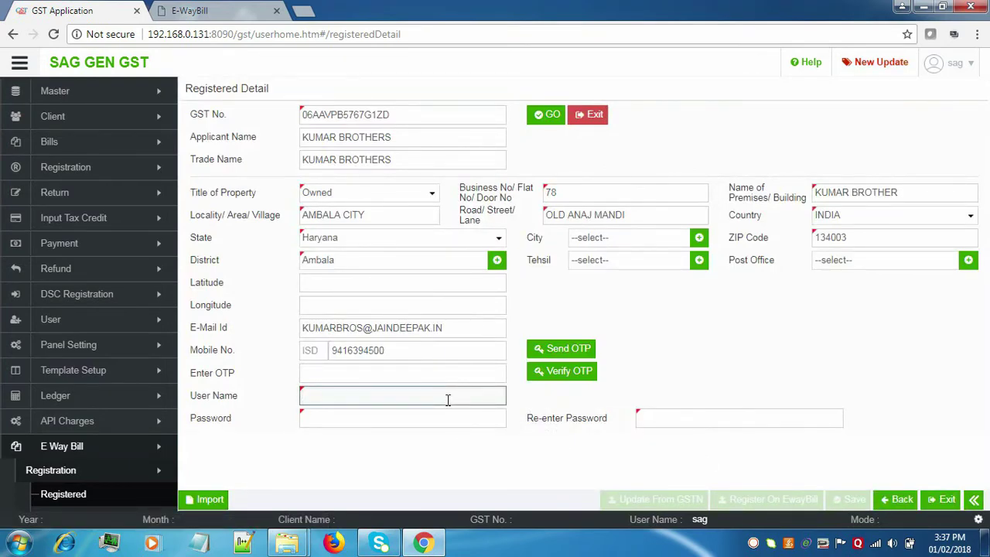
type("ramws")
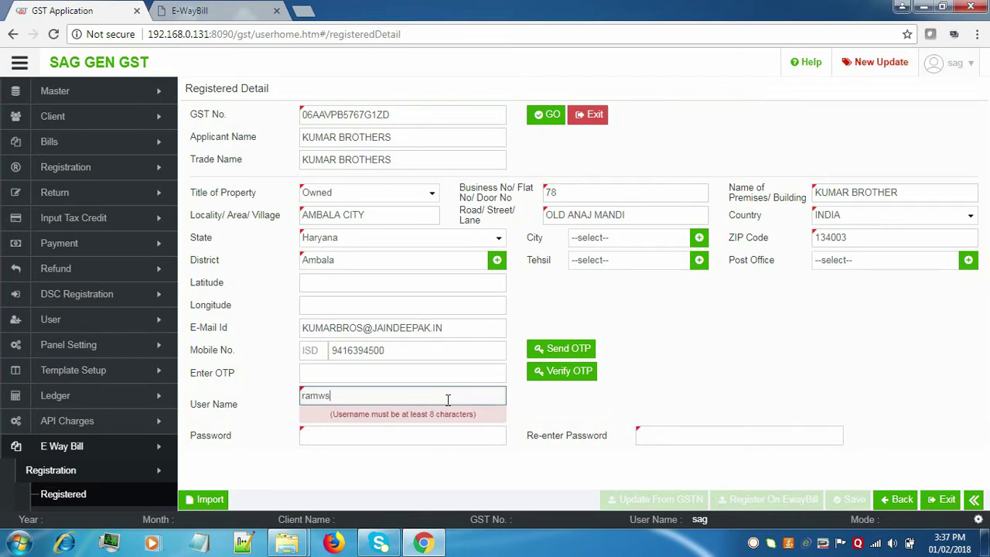
type("hhhh")
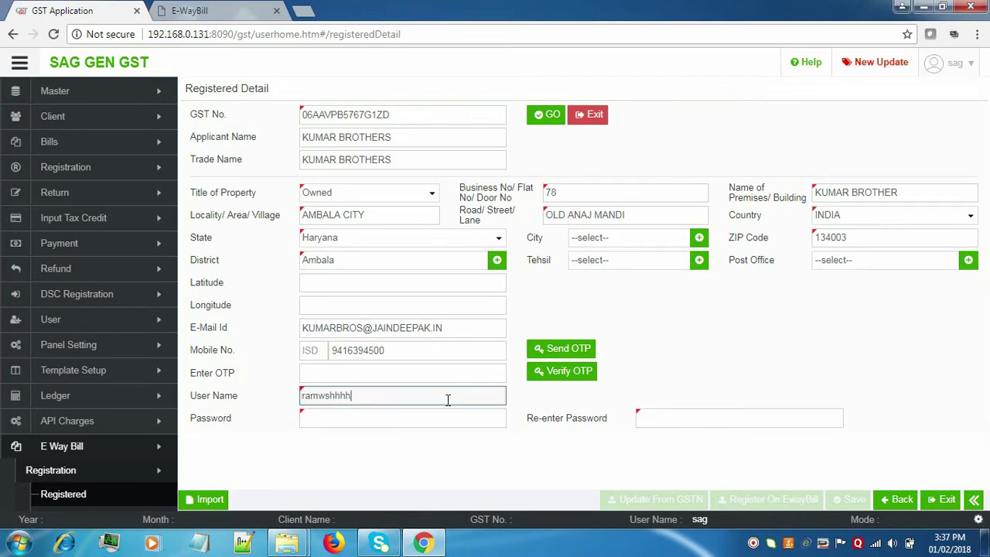
left_click(442, 412)
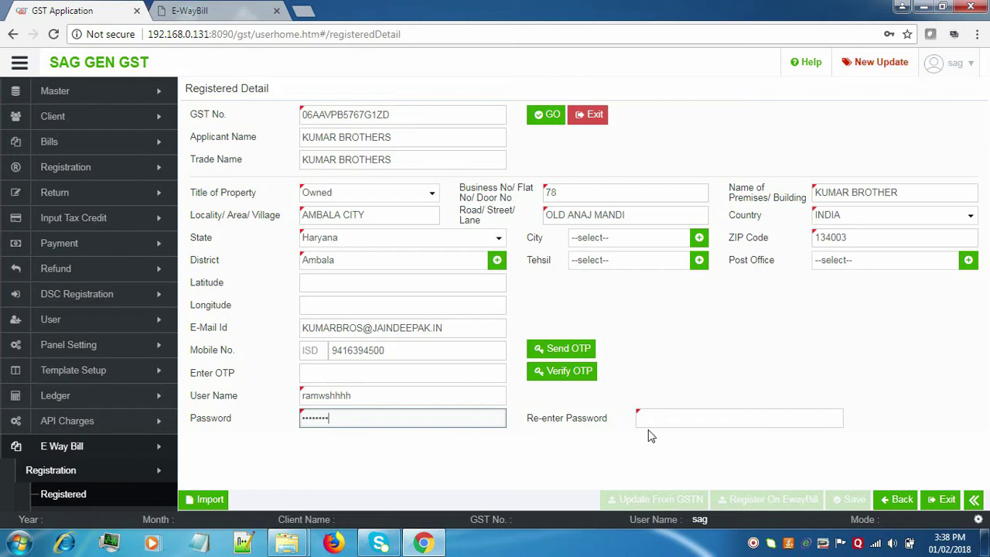
left_click(649, 419)
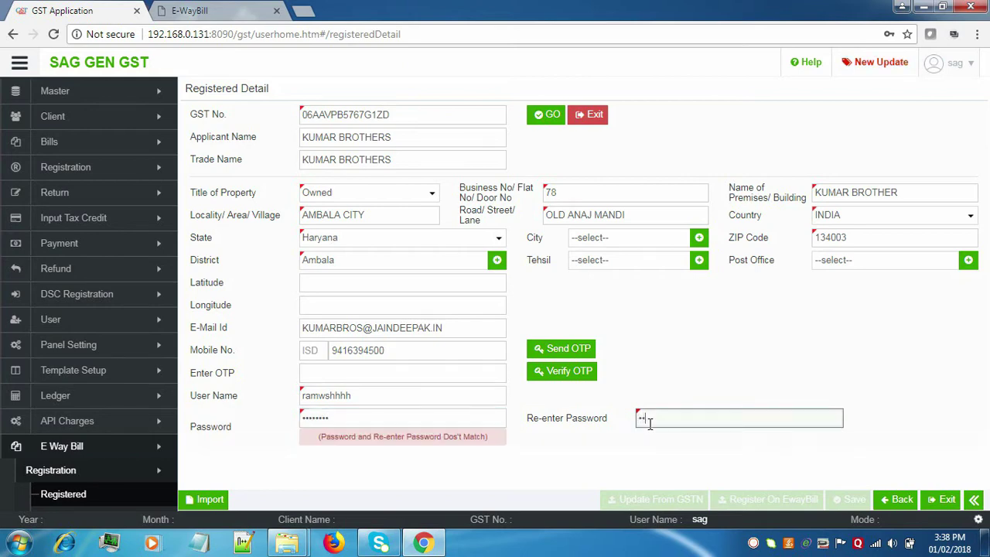
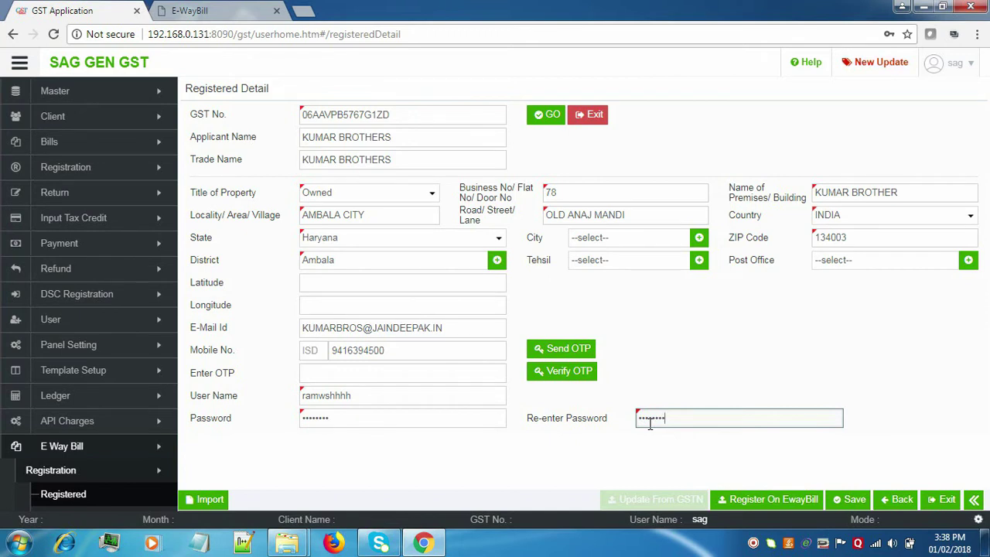
left_click(849, 502)
Confirm saving the registration, then attempt Register On EwayBill through the captcha dialog.
left_click(849, 501)
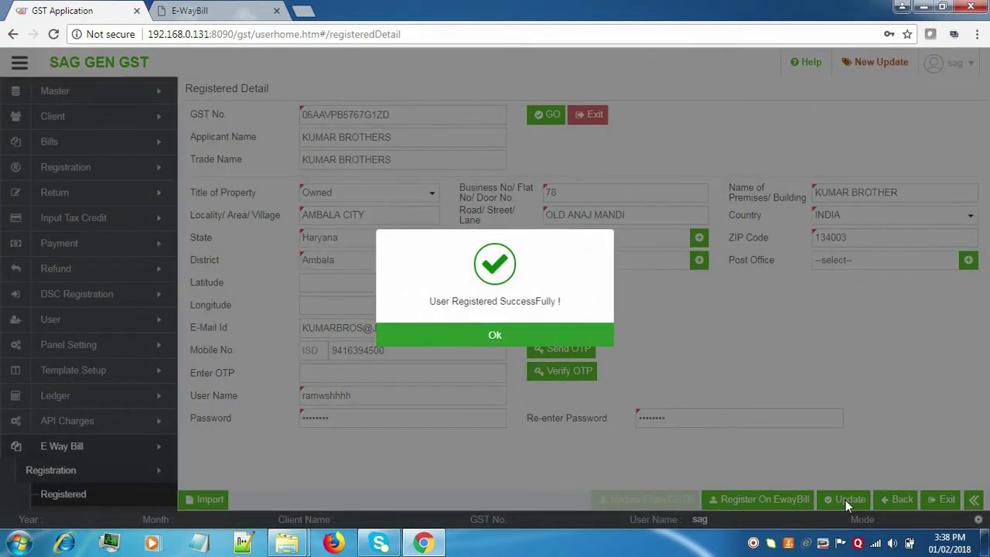
left_click(503, 341)
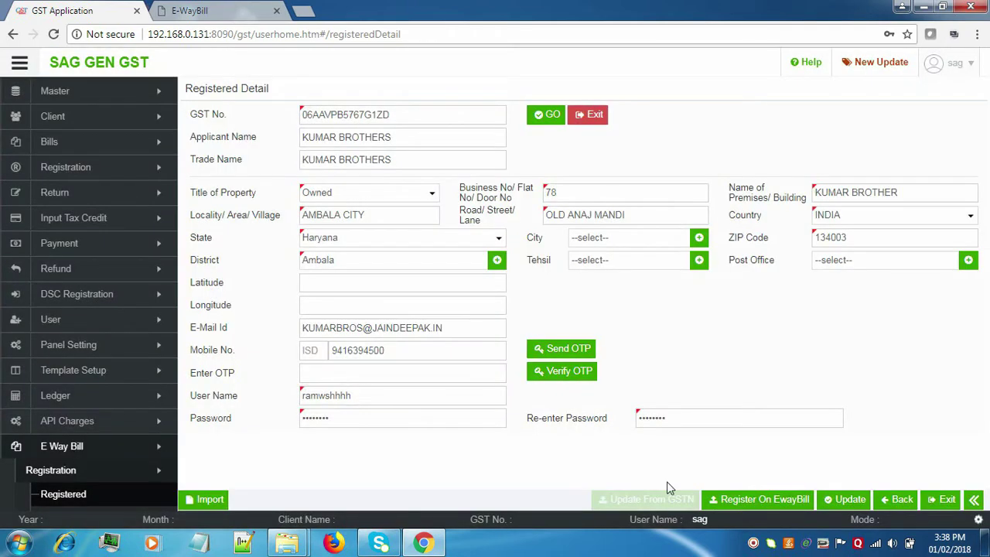
left_click(727, 501)
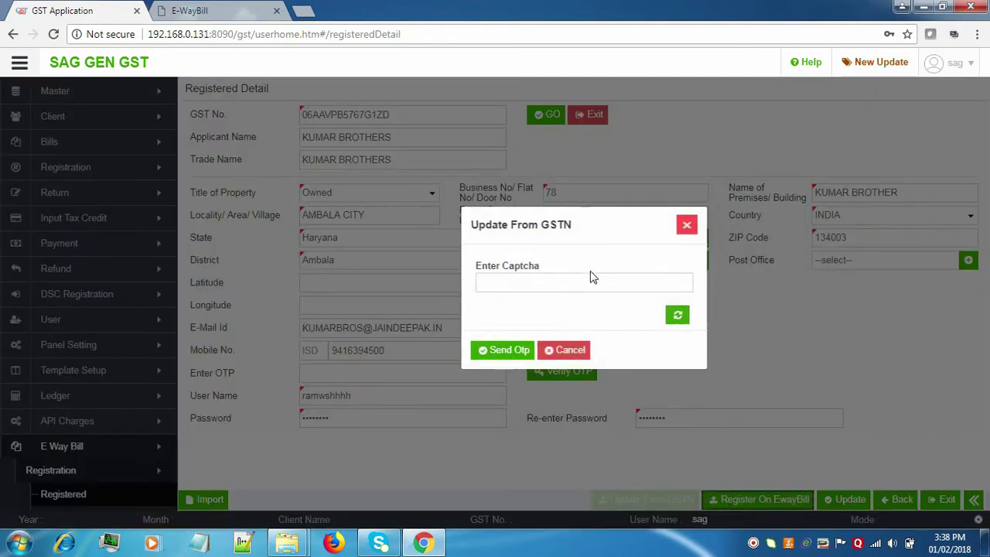
left_click(561, 280)
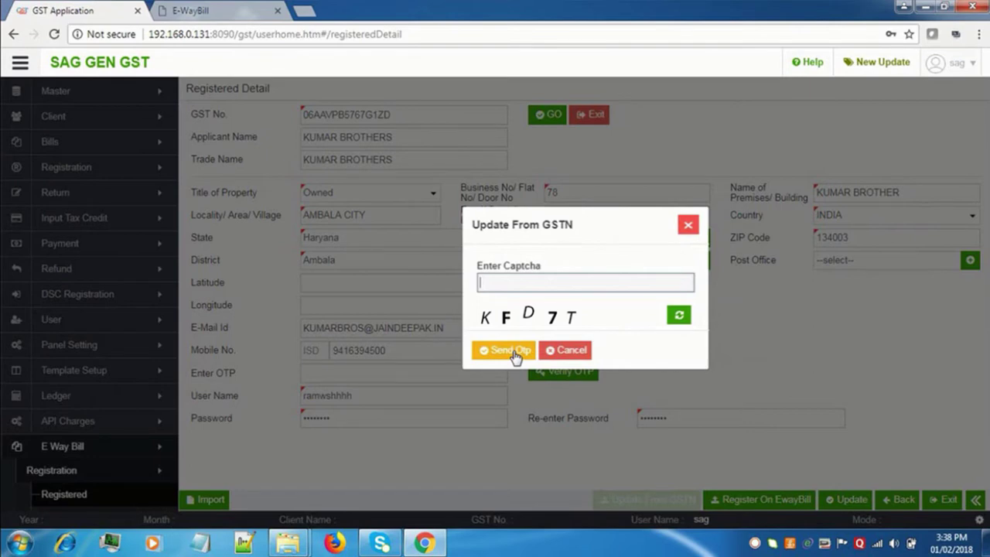
left_click(512, 350)
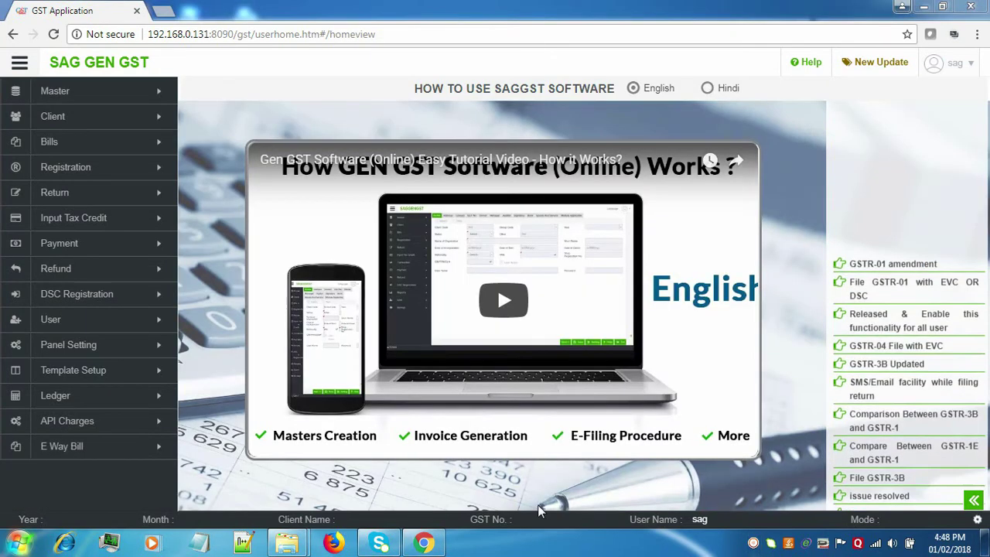
Open E Way Bill > Transaction > E Way Bill to list February 2017-2018 clients.
left_click(48, 446)
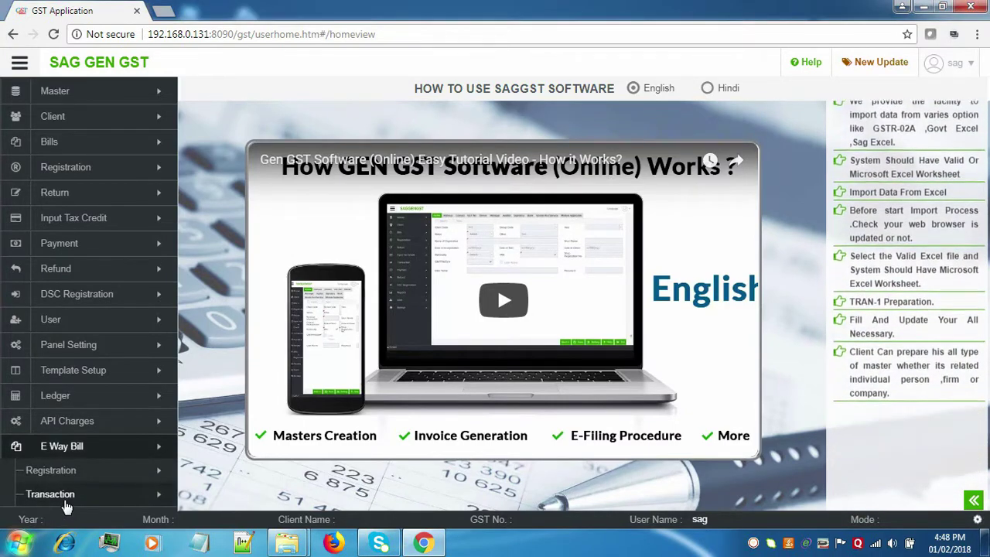
left_click(146, 493)
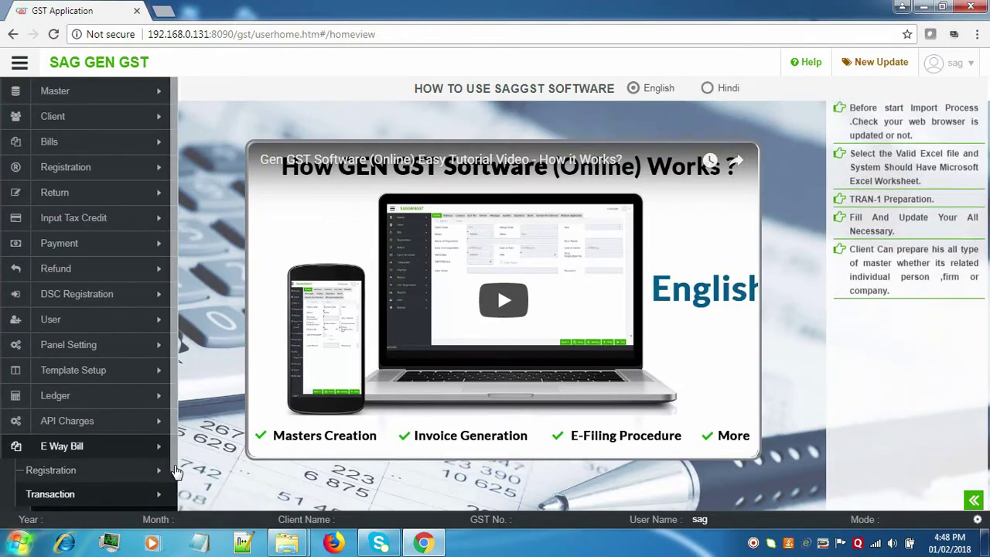
left_click(145, 500)
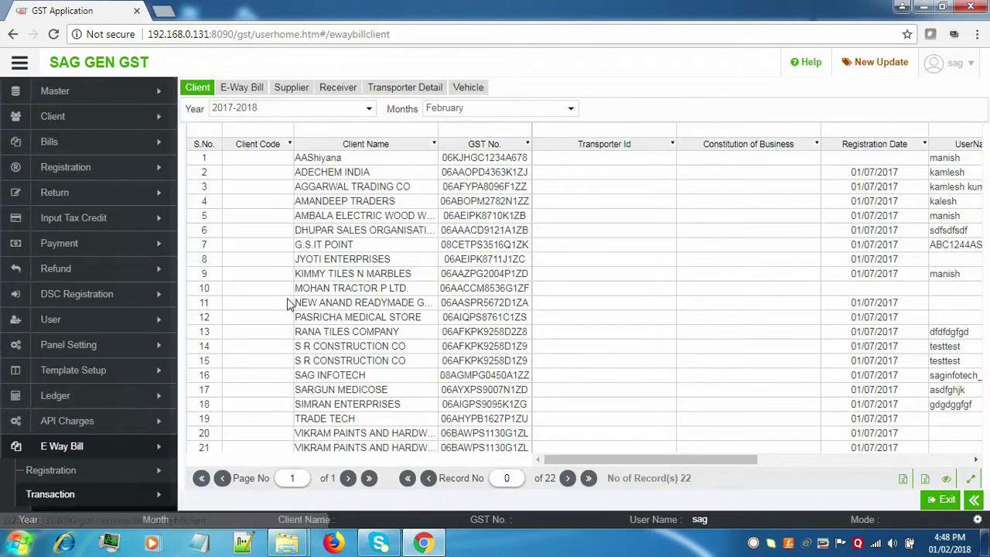
Select AMANDEEP TRADERS for February and switch to its supplier details.
left_click(344, 202)
left_click(447, 112)
left_click(447, 112)
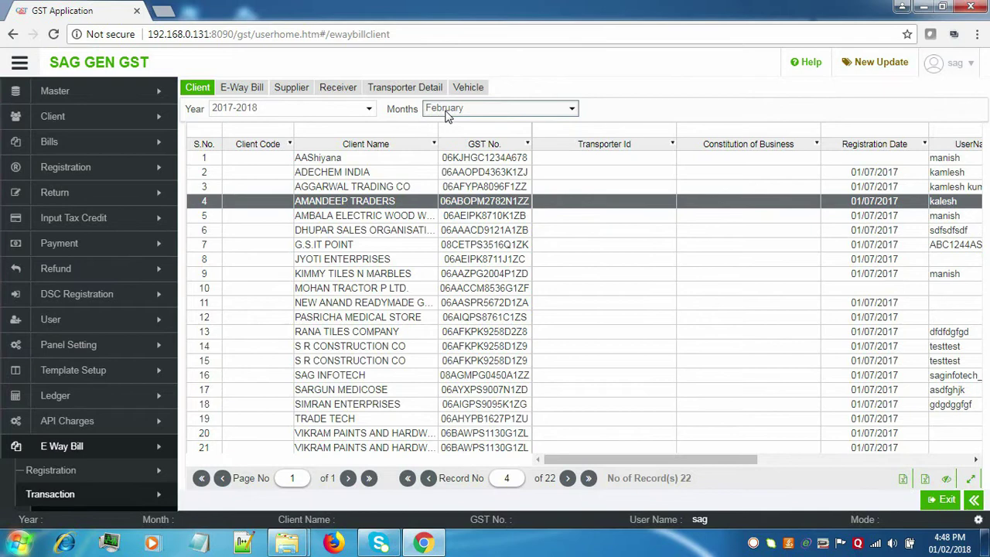
left_click(308, 92)
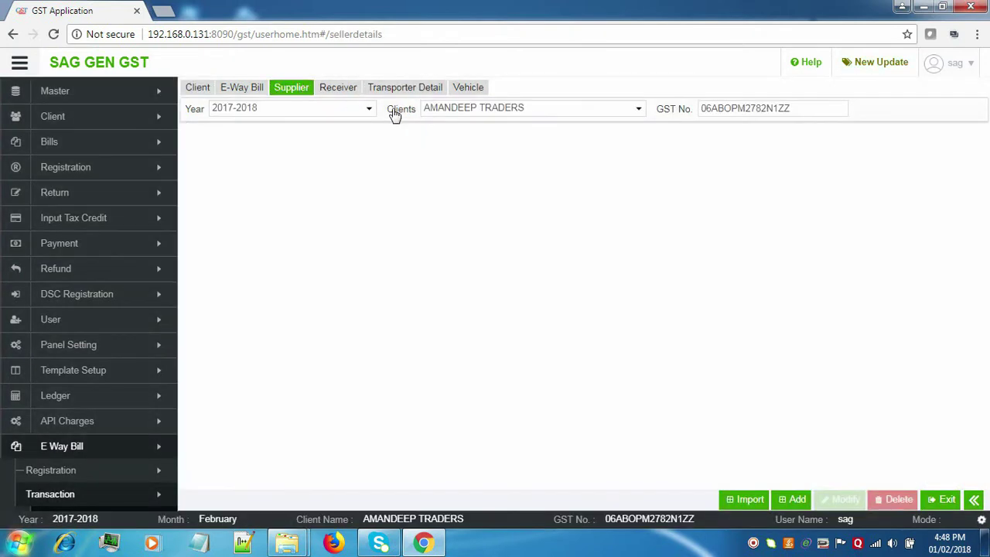
Add a new entry using the New option with the Short format.
left_click(795, 500)
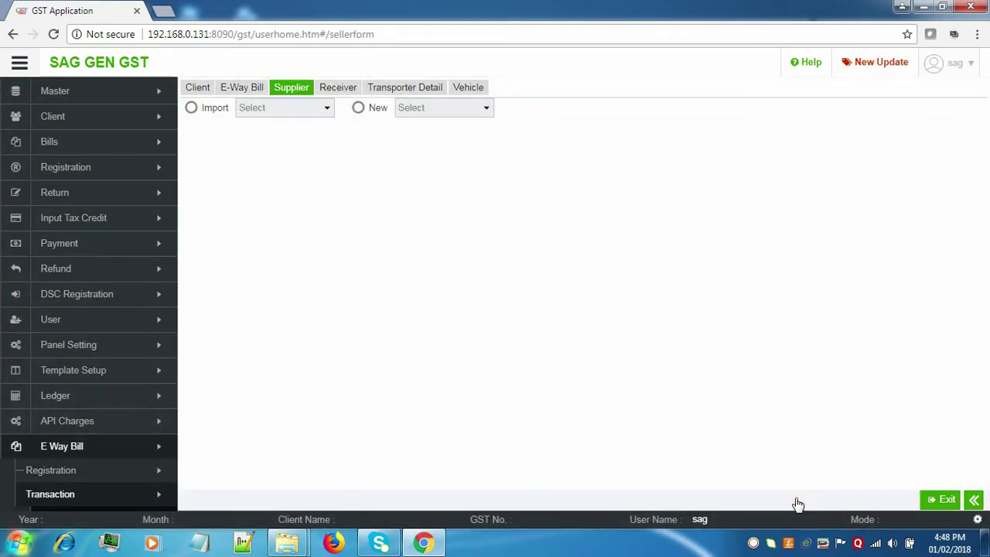
left_click(206, 108)
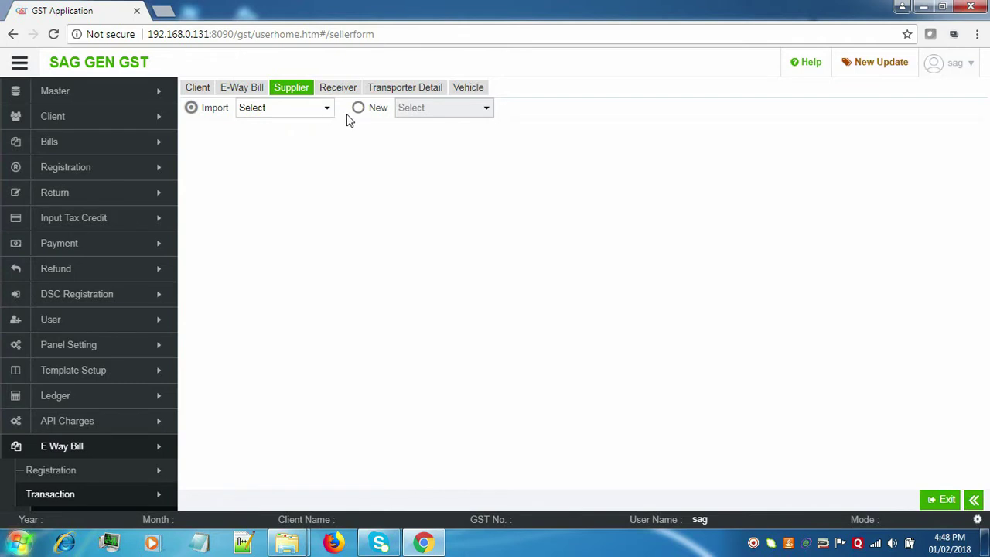
left_click(308, 113)
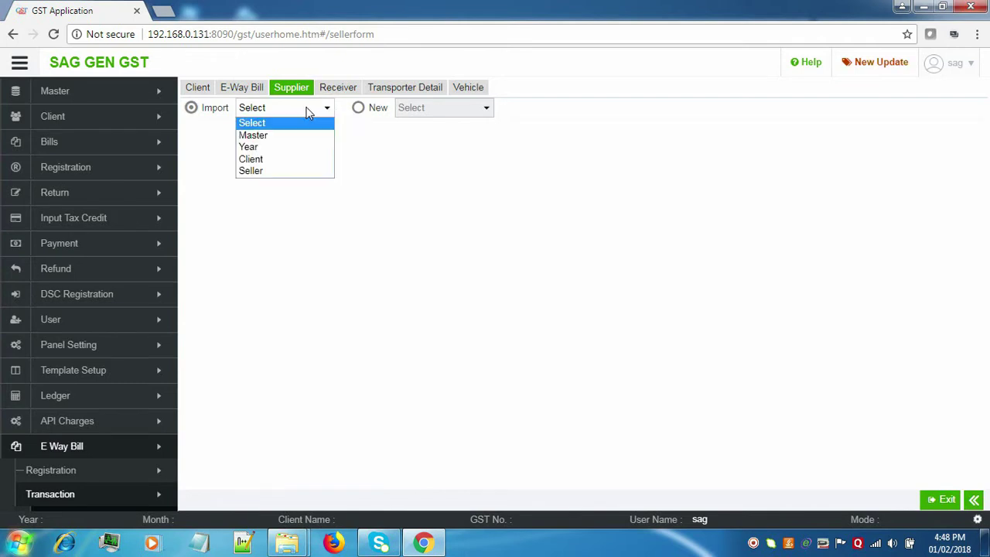
left_click(359, 108)
left_click(359, 108)
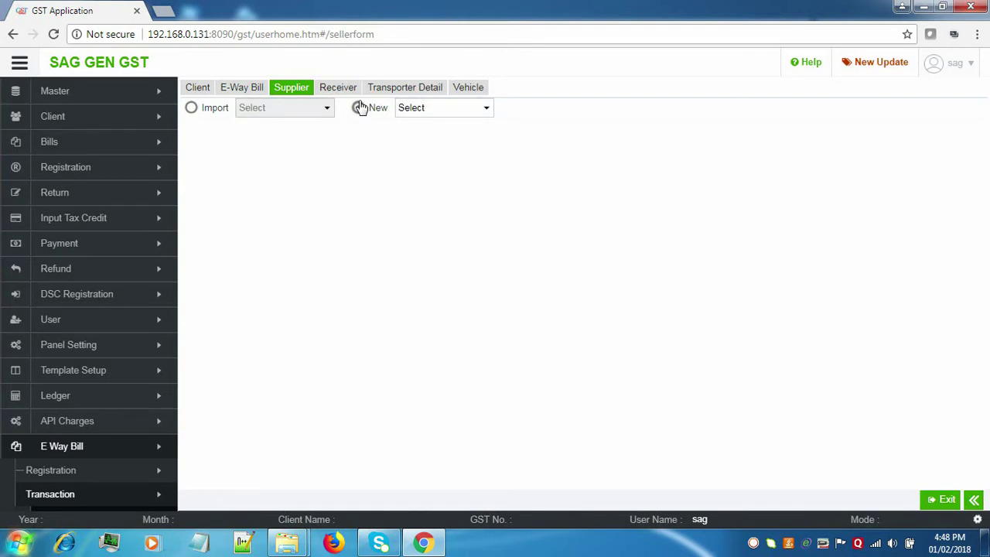
left_click(419, 113)
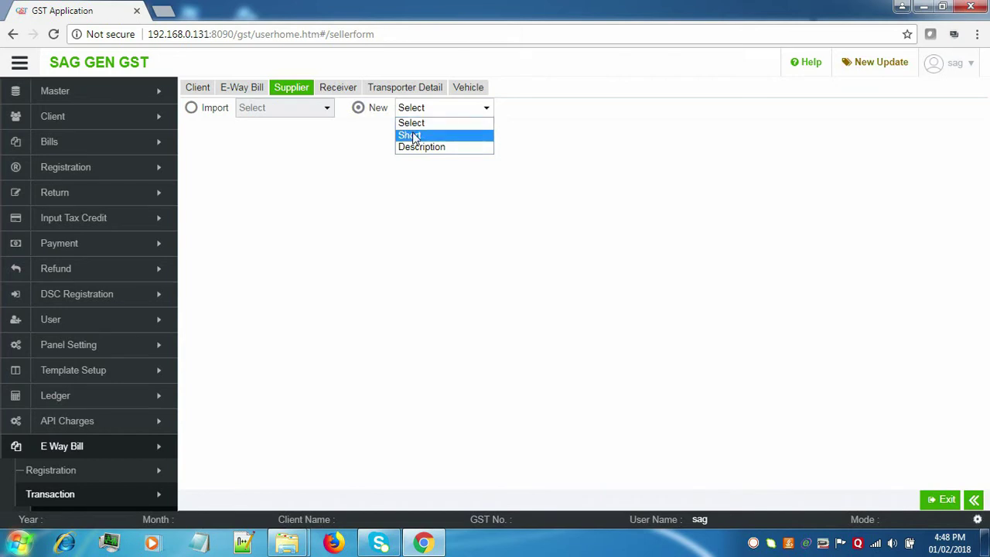
left_click(415, 137)
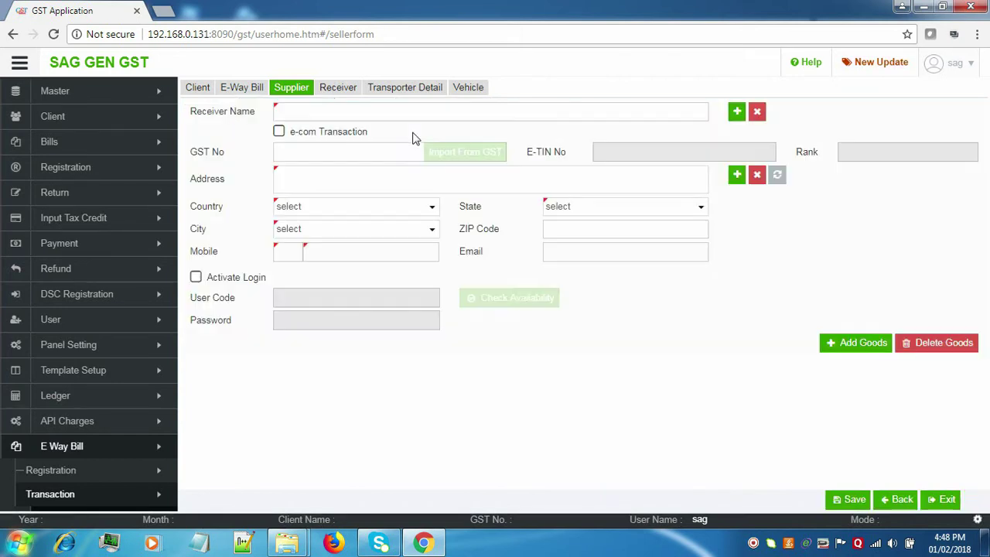
Enter the receiver's name and GST number, then begin the address field.
left_click(397, 110)
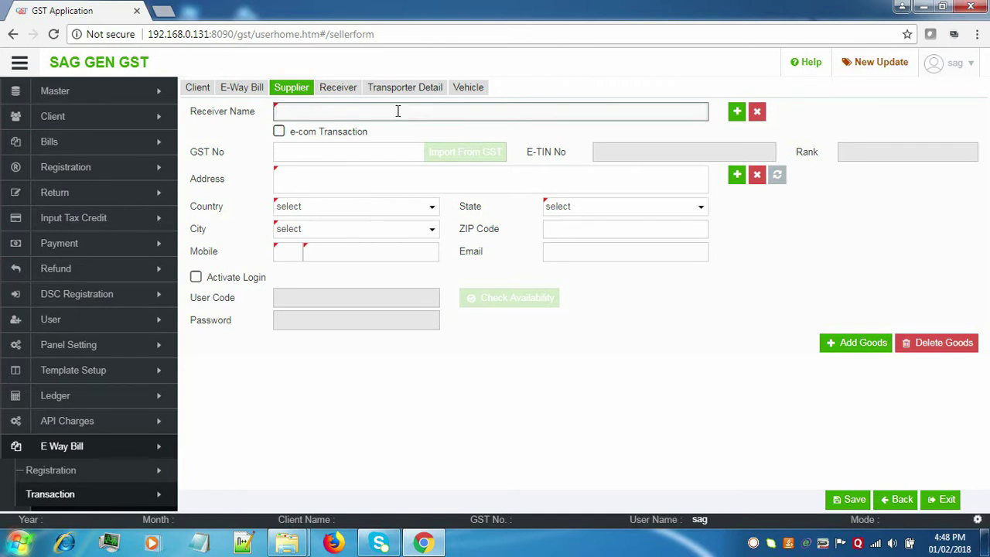
type("KIRAN")
left_click(392, 150)
type("08KI")
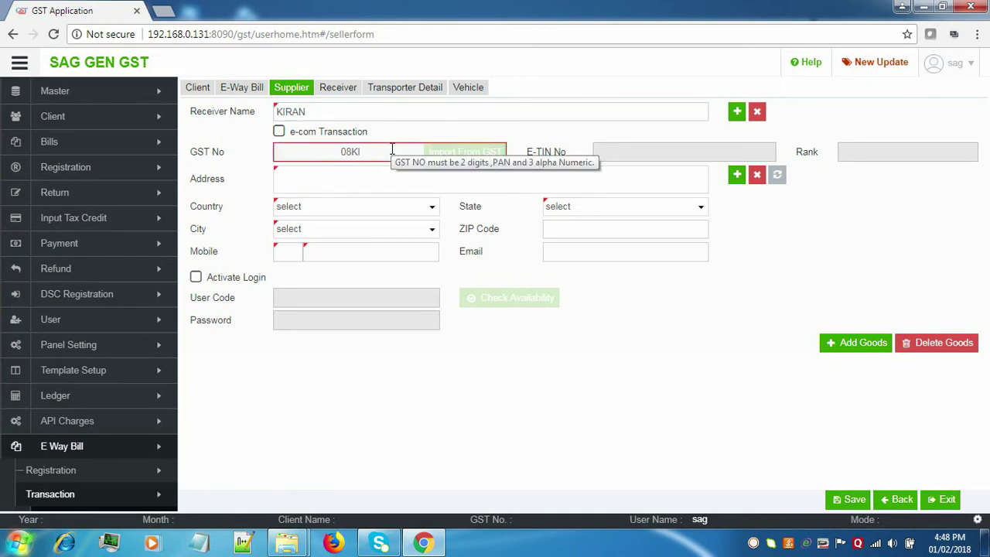
type("TTY")
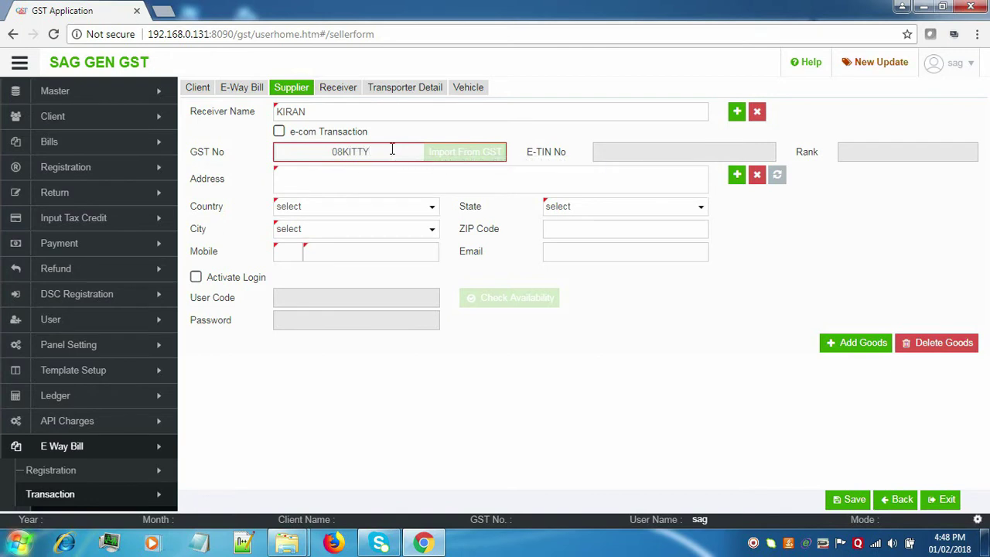
type("1234")
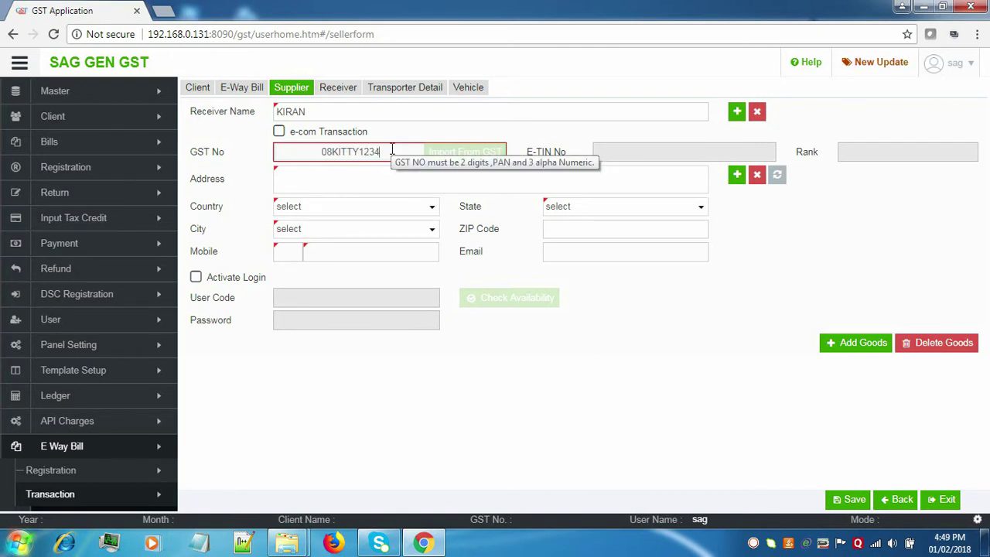
type("A1Z2")
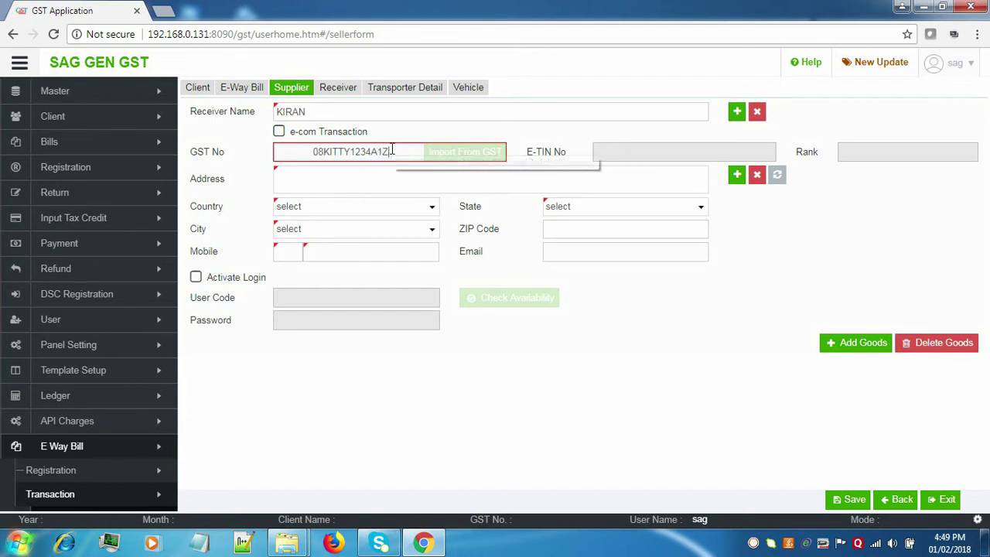
left_click(388, 173)
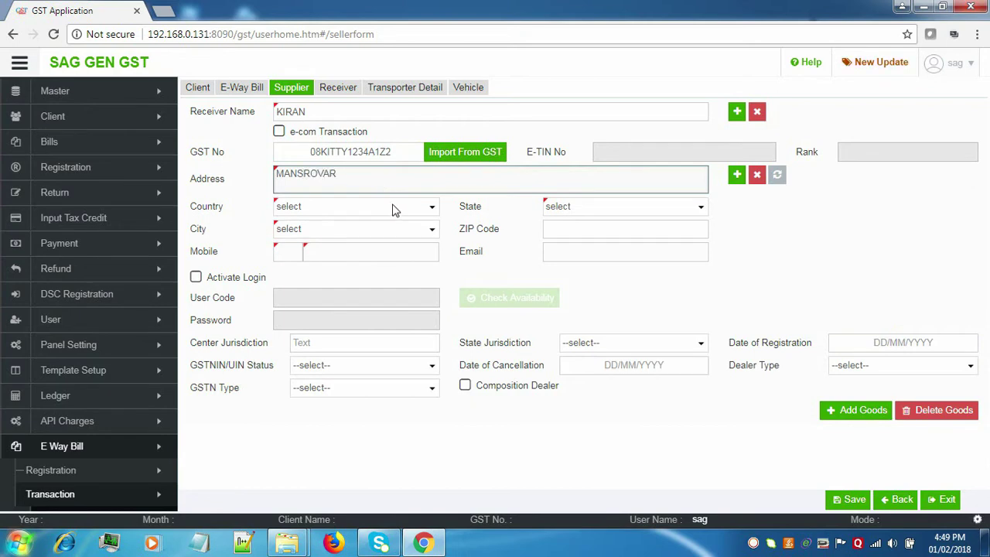
Set the location to INDIA, Rajasthan, Jaipur and enter the ZIP code.
left_click(392, 208)
left_click(390, 234)
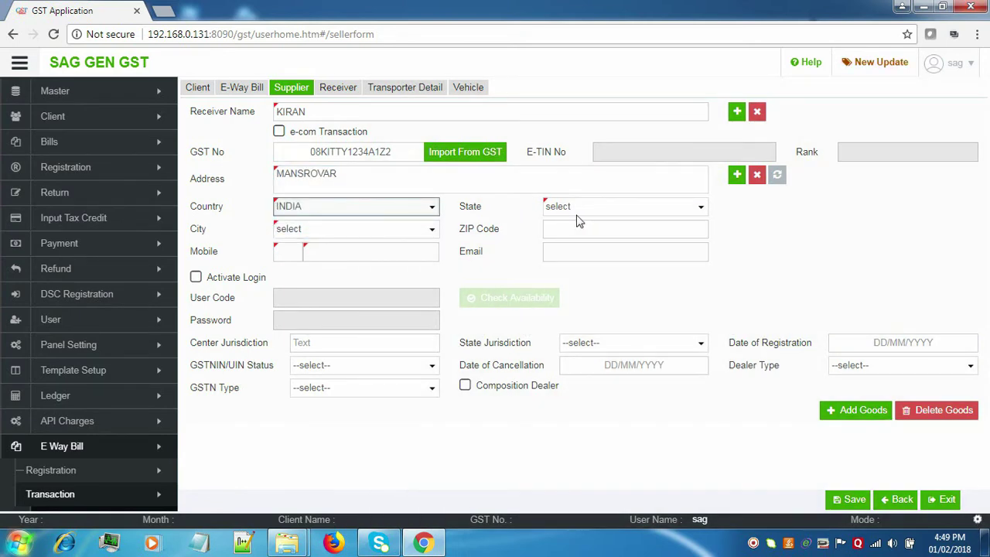
left_click(630, 209)
key("r")
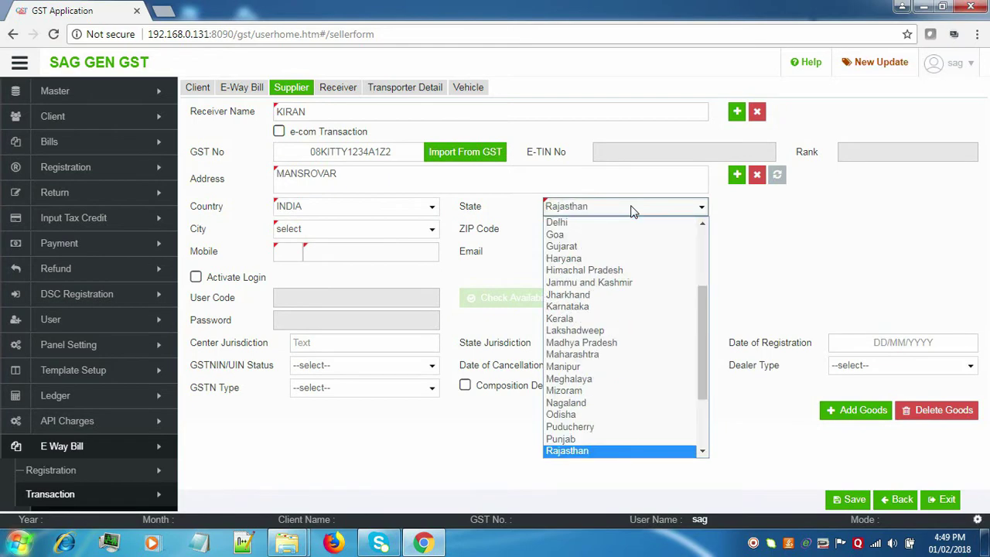
left_click(567, 451)
left_click(378, 235)
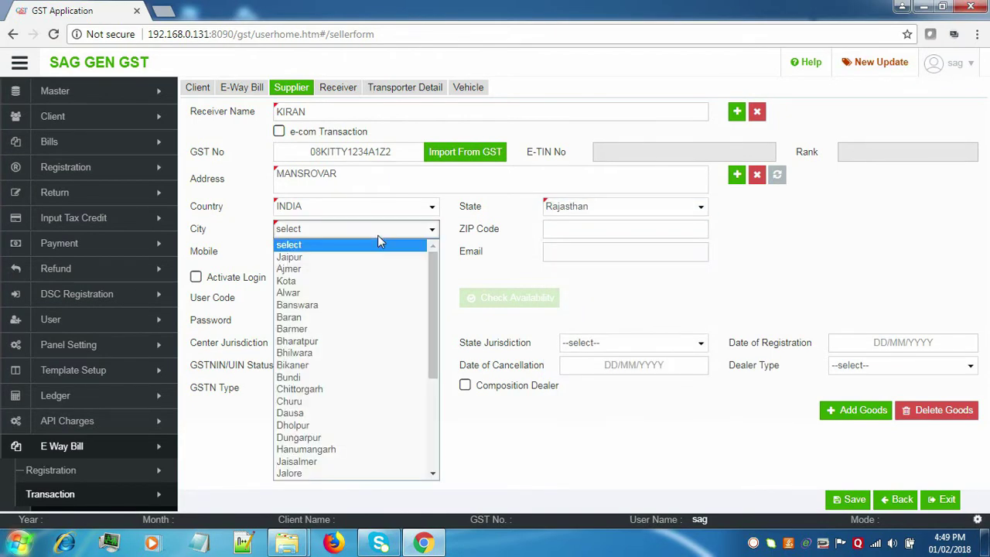
key("j")
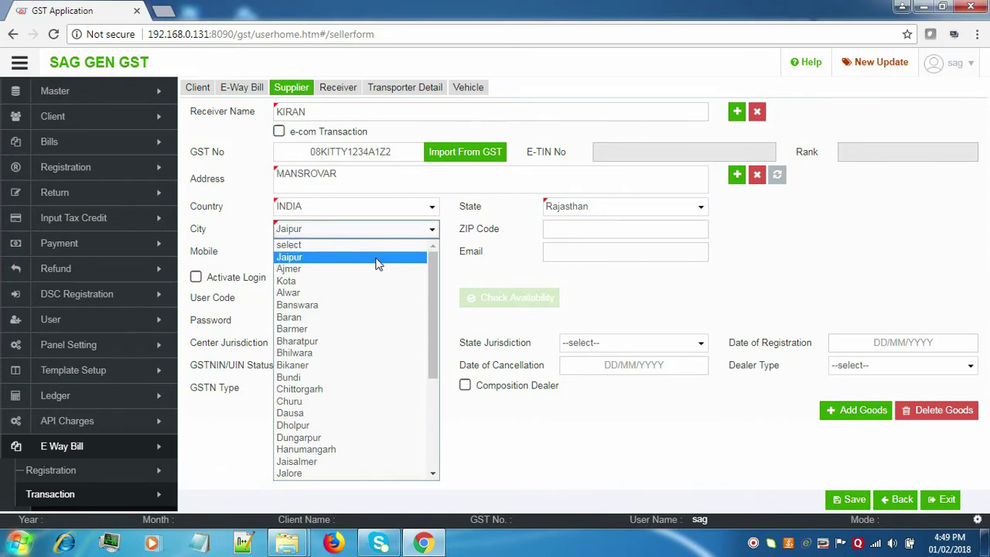
left_click(377, 261)
left_click(576, 233)
type("302020")
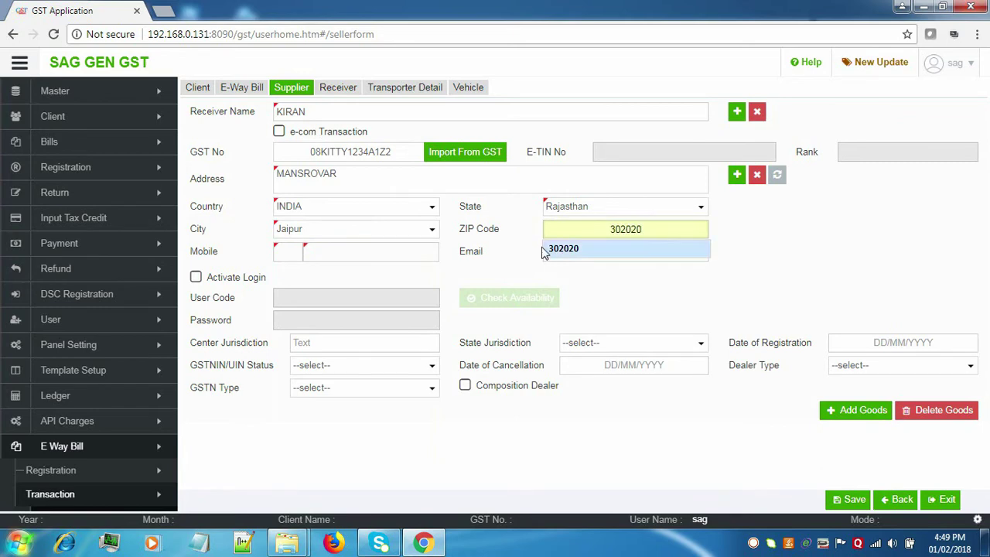
Set mobile country code 91 and fill the mobile number from saved suggestions.
left_click(289, 252)
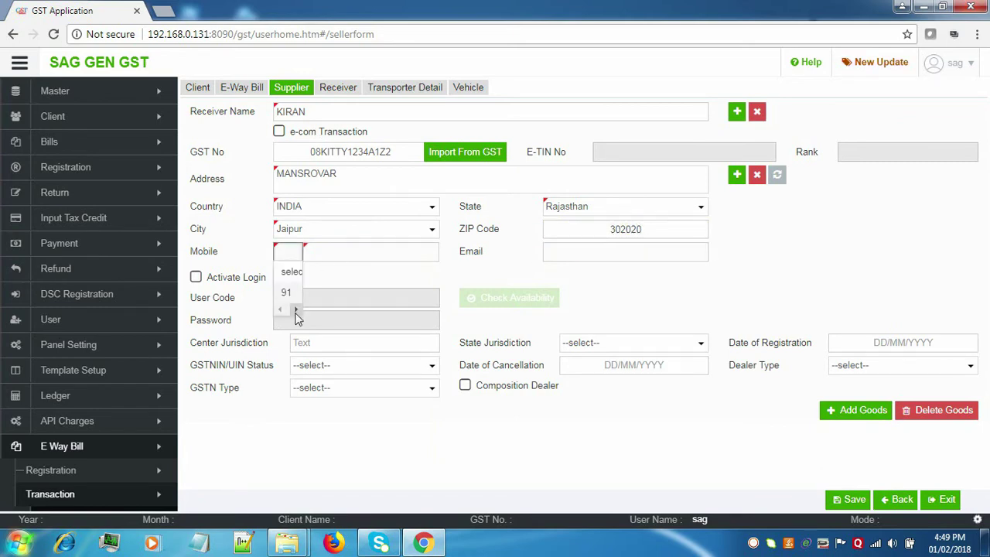
left_click(300, 294)
left_click(358, 251)
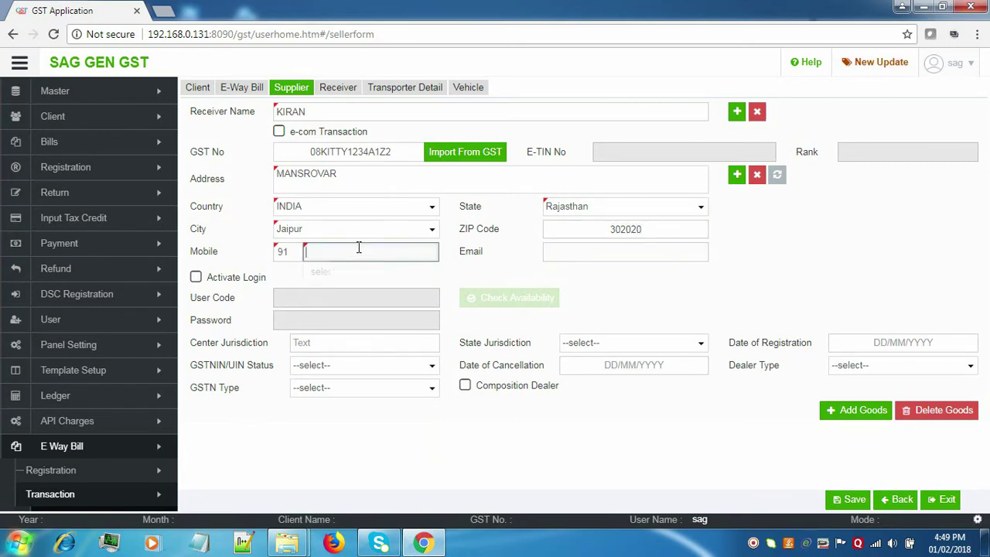
left_click(435, 371)
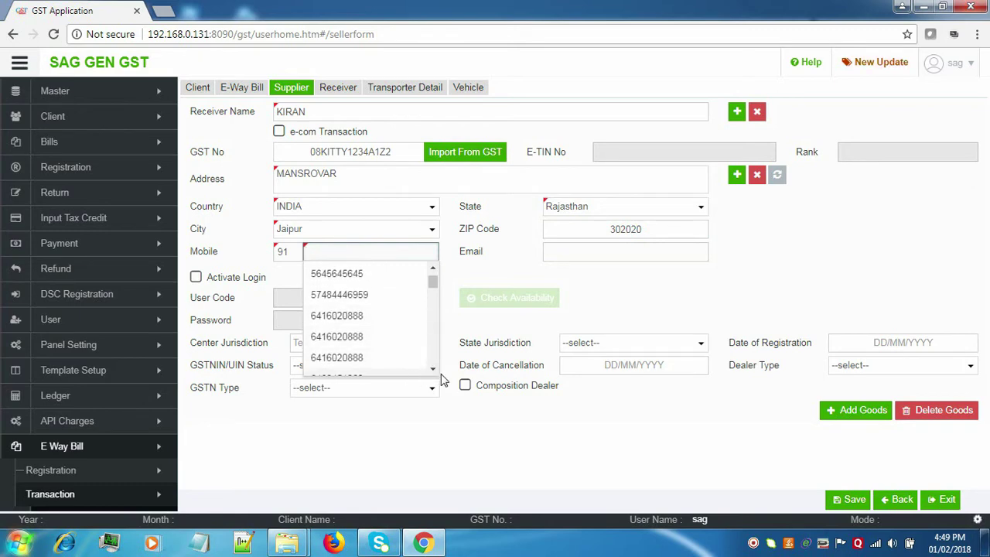
scroll(435, 369, "down", 3)
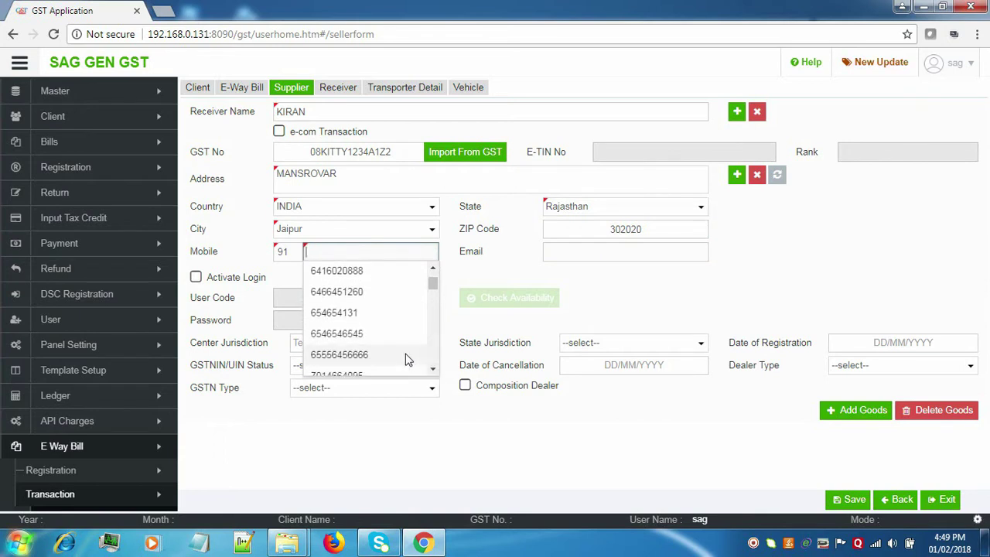
left_click(403, 357)
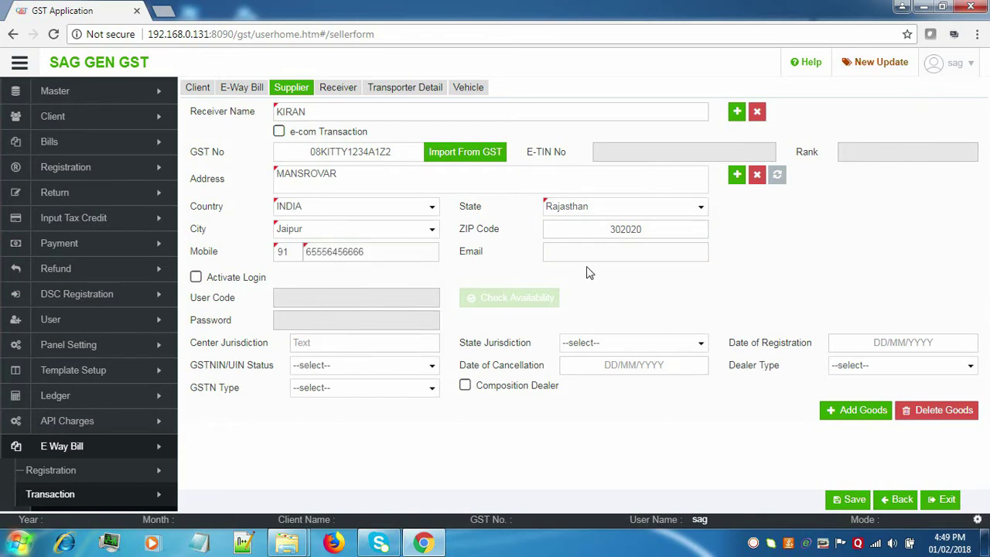
Add HSN rows 4, 6, 7 and 15 (Fabric, bikaji namkeen, bikaji namkeen34, demo) and save the supplier.
left_click(849, 413)
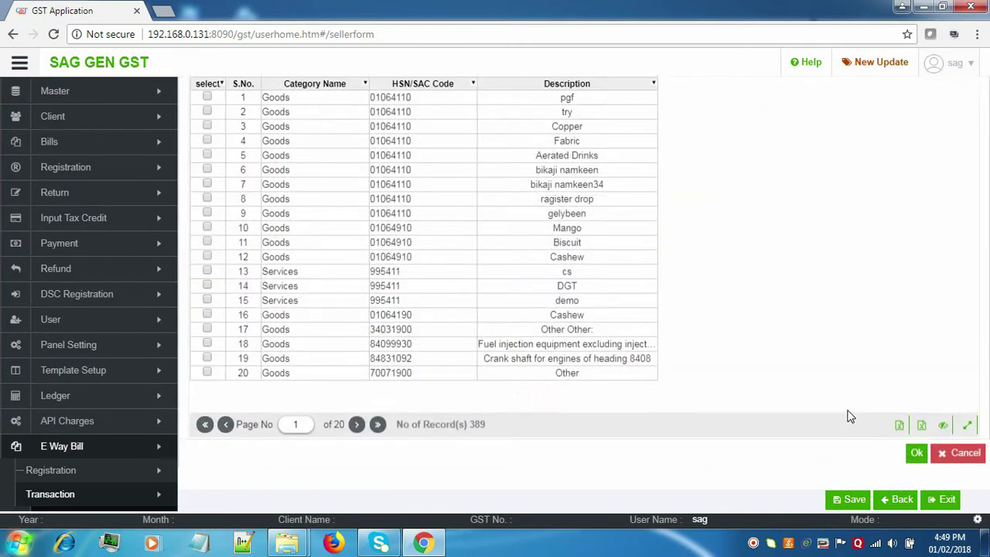
left_click(208, 184)
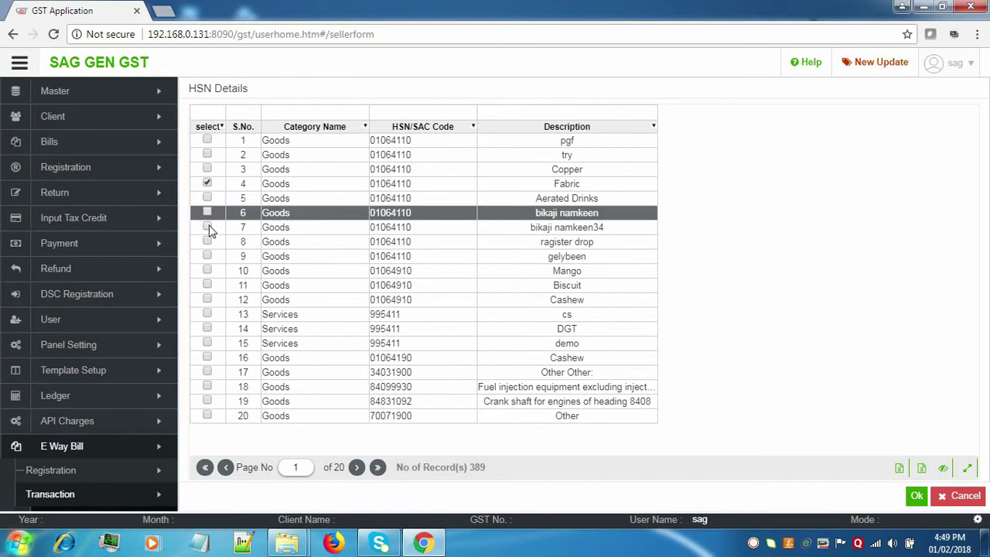
left_click(208, 212)
left_click(208, 226)
left_click(207, 343)
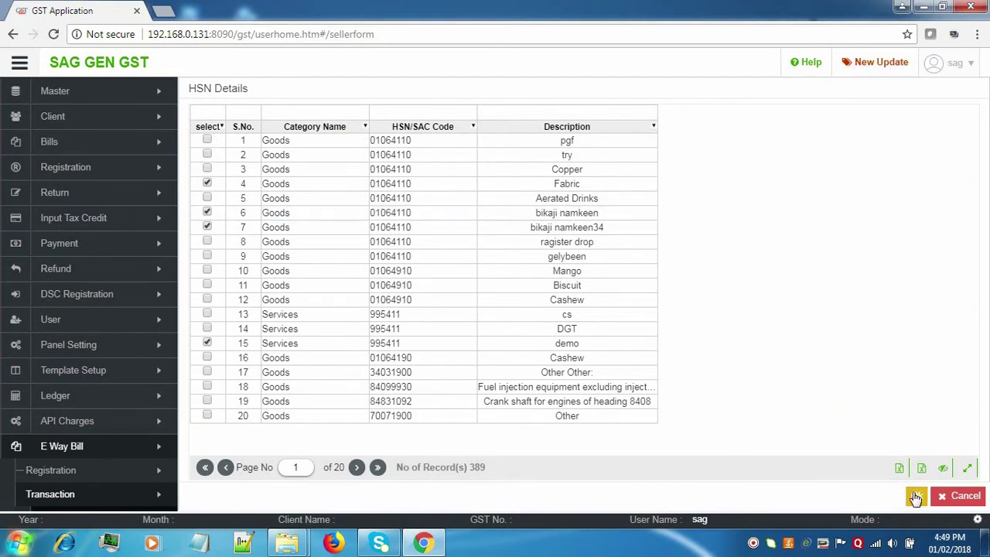
left_click(916, 497)
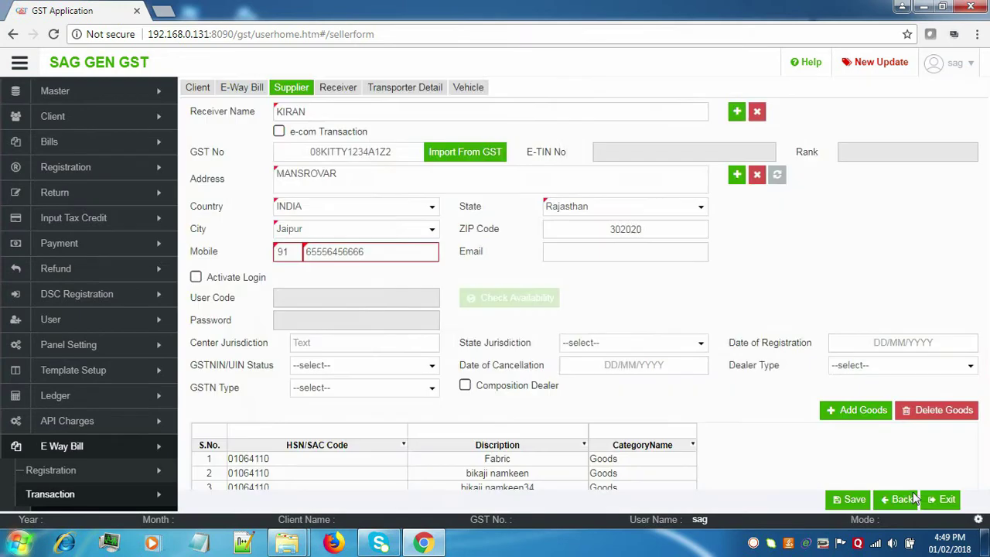
left_click(842, 500)
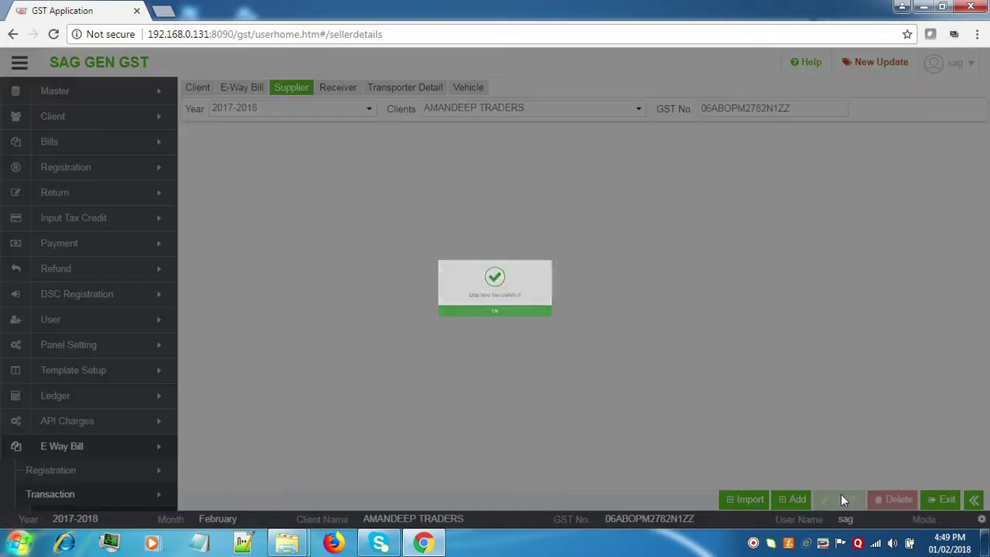
left_click(570, 334)
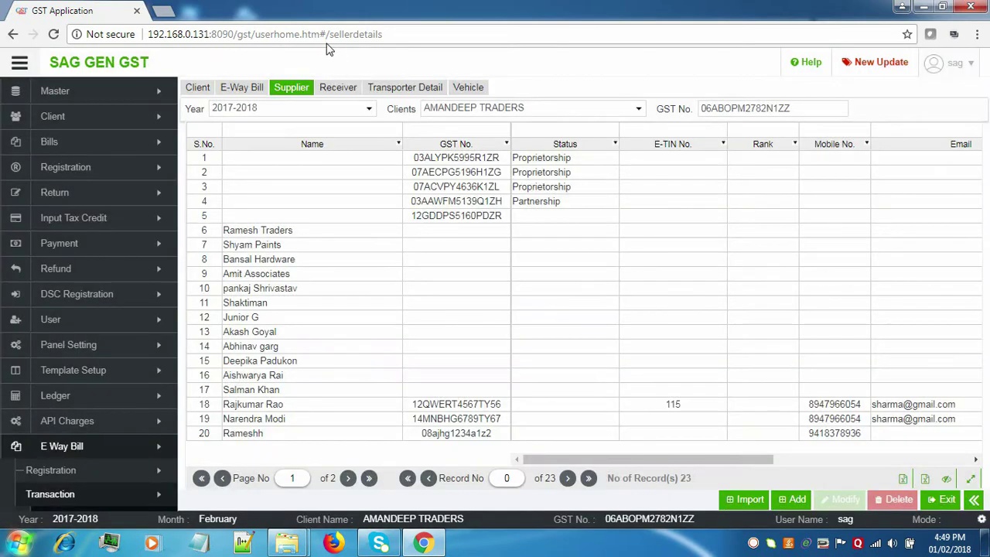
Start a new receiver entry with the New option instead of Import, then go to Transporter details.
left_click(338, 87)
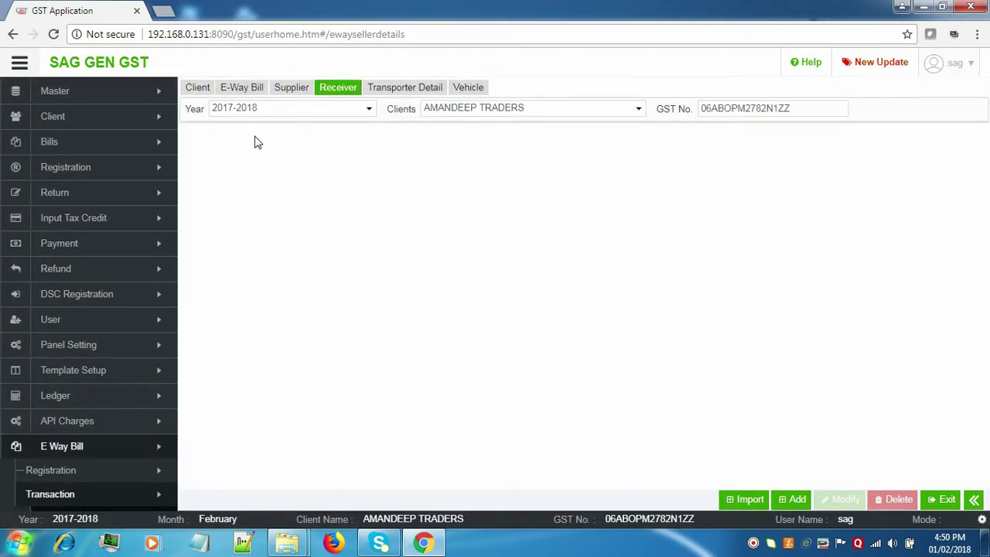
left_click(799, 500)
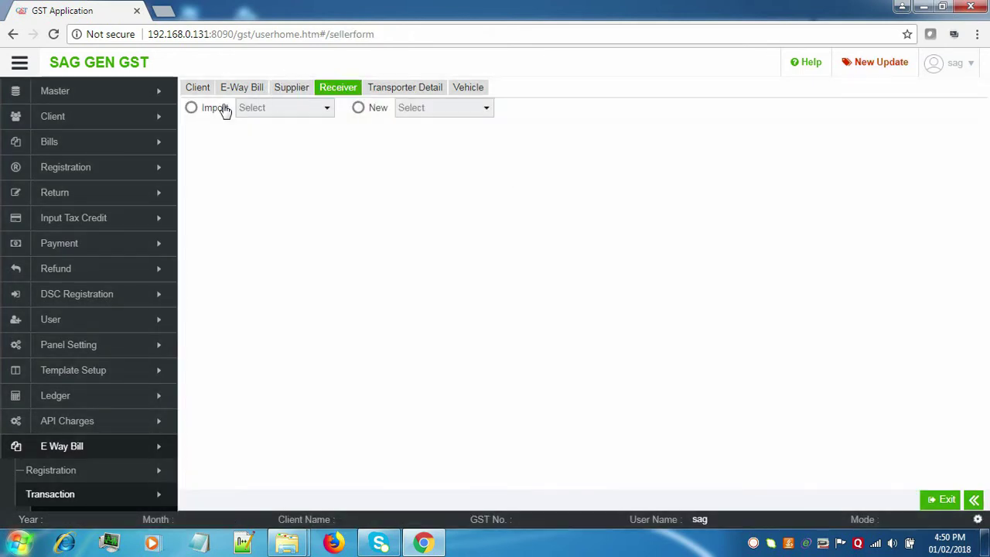
left_click(221, 108)
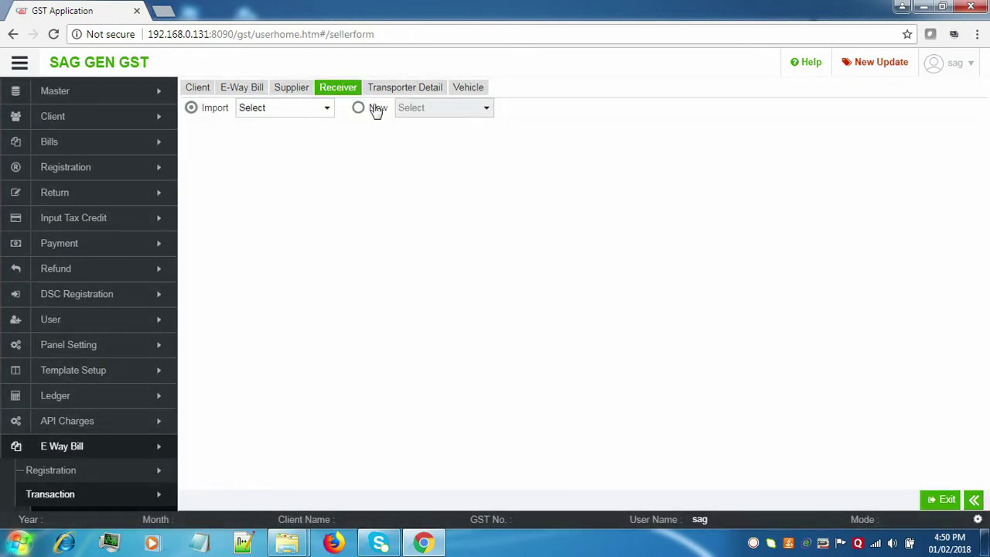
left_click(374, 108)
left_click(420, 110)
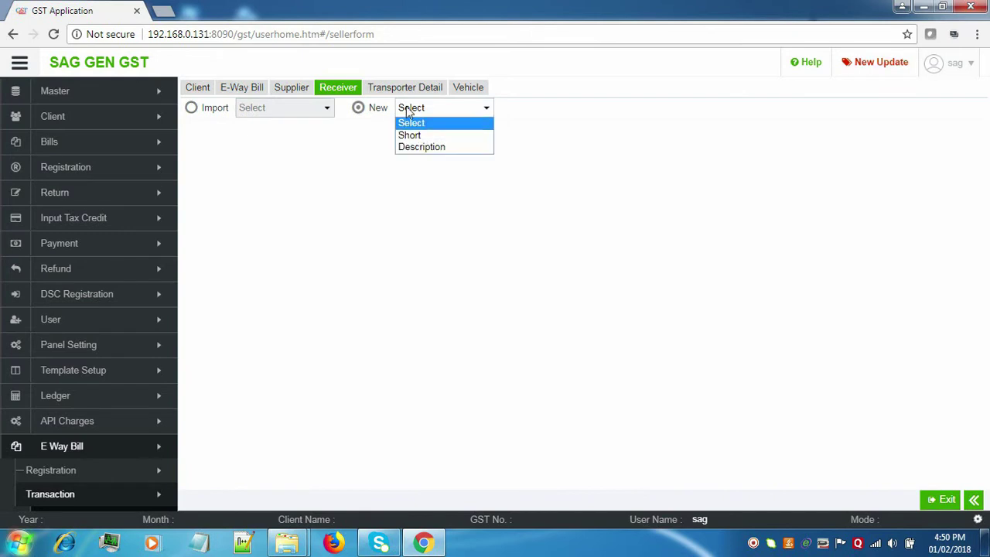
left_click(406, 90)
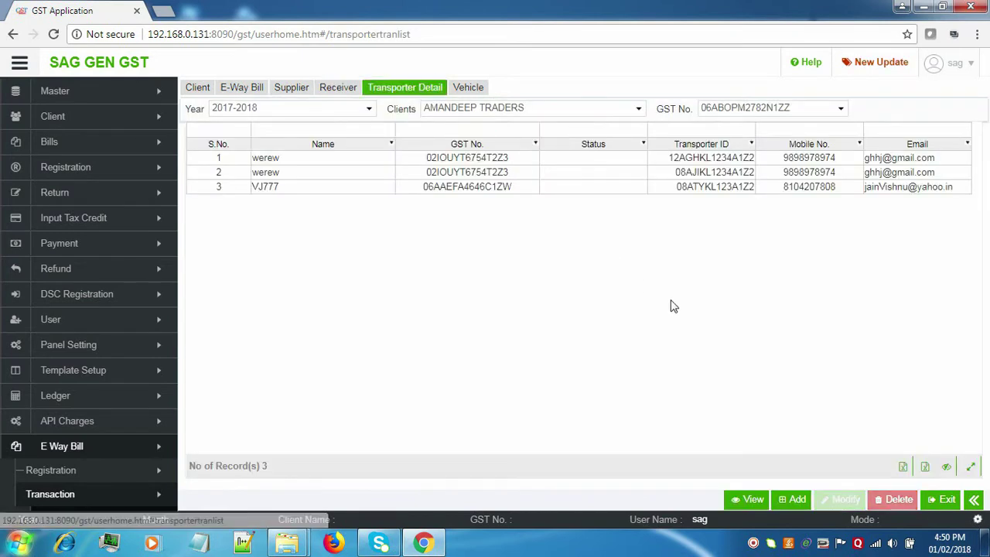
Import transporter VJ777 into a new record and enter its Transport ID.
left_click(795, 500)
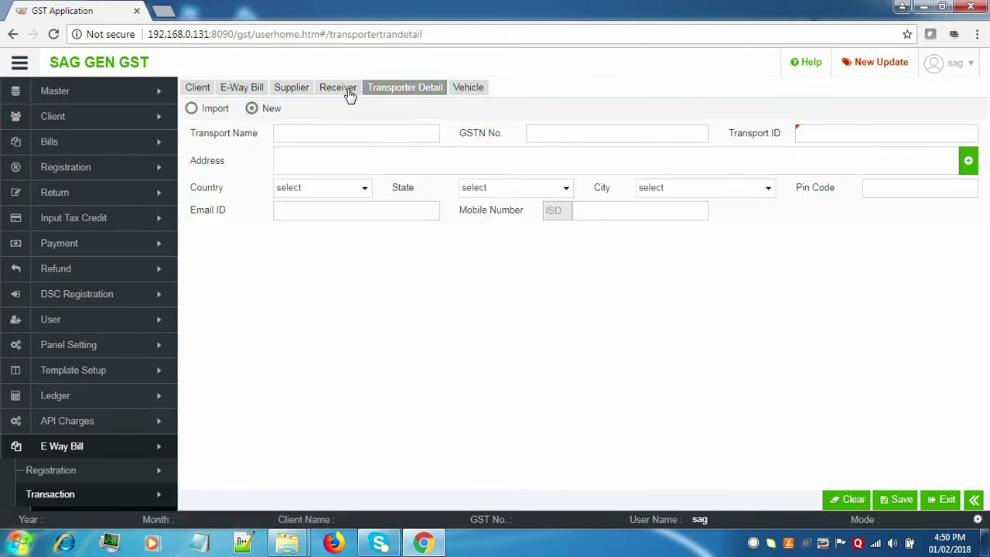
left_click(213, 109)
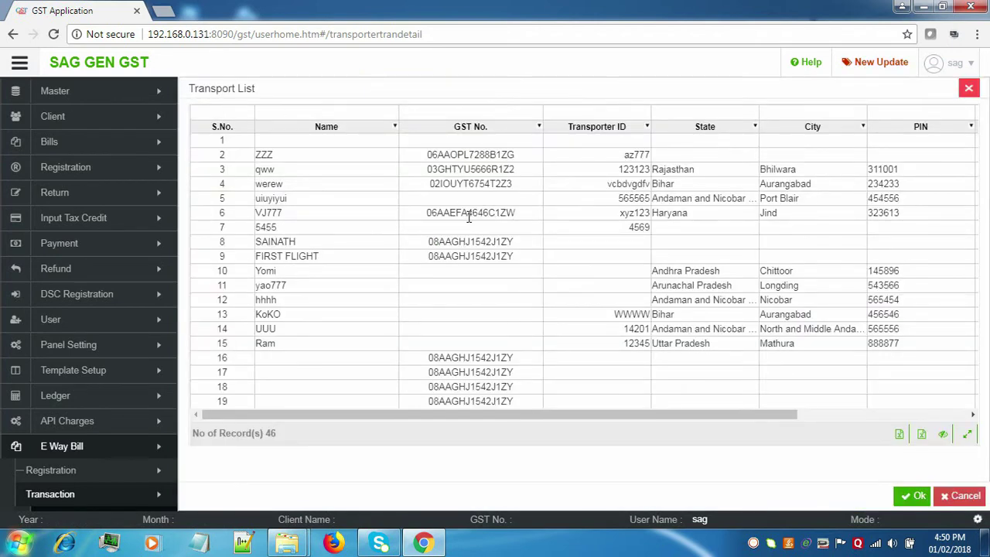
left_click(470, 213)
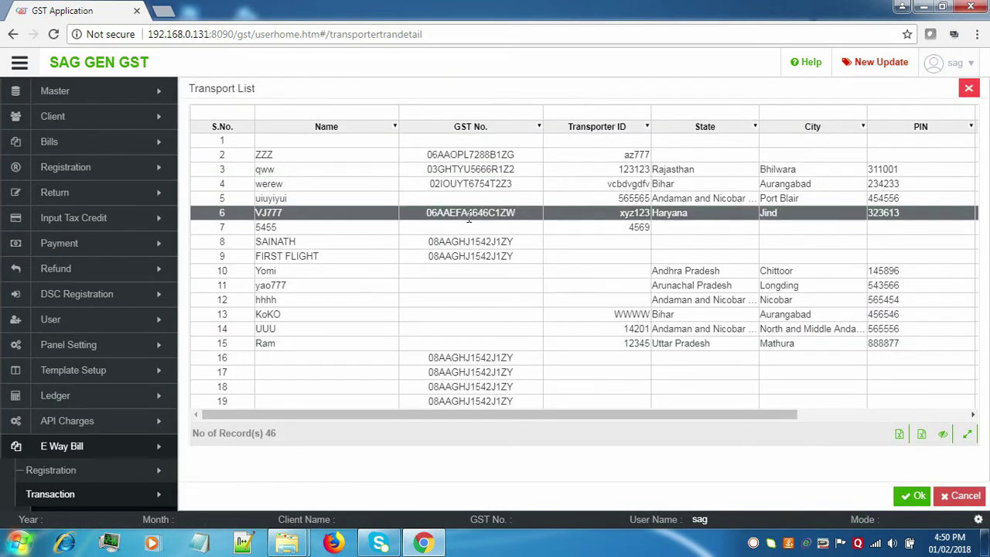
left_click(913, 495)
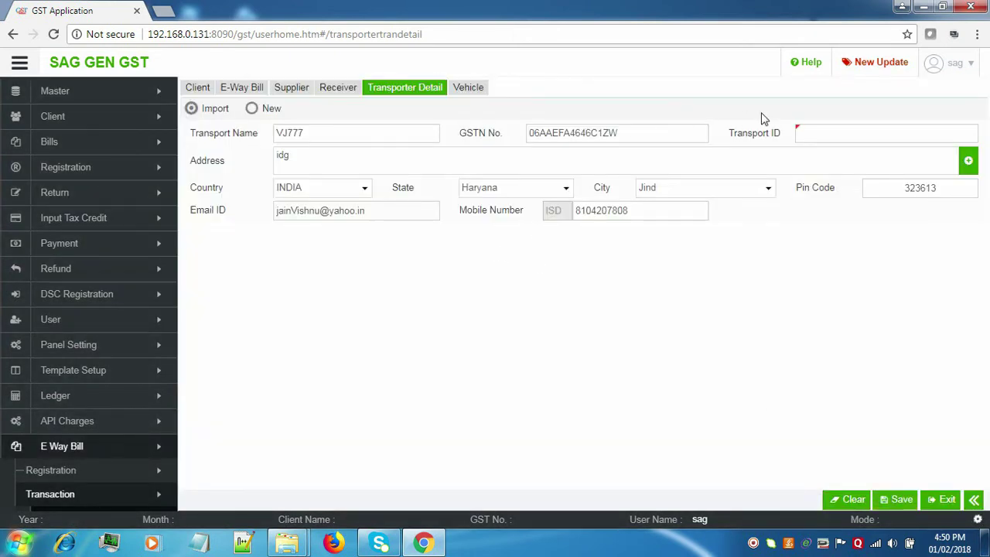
left_click(811, 132)
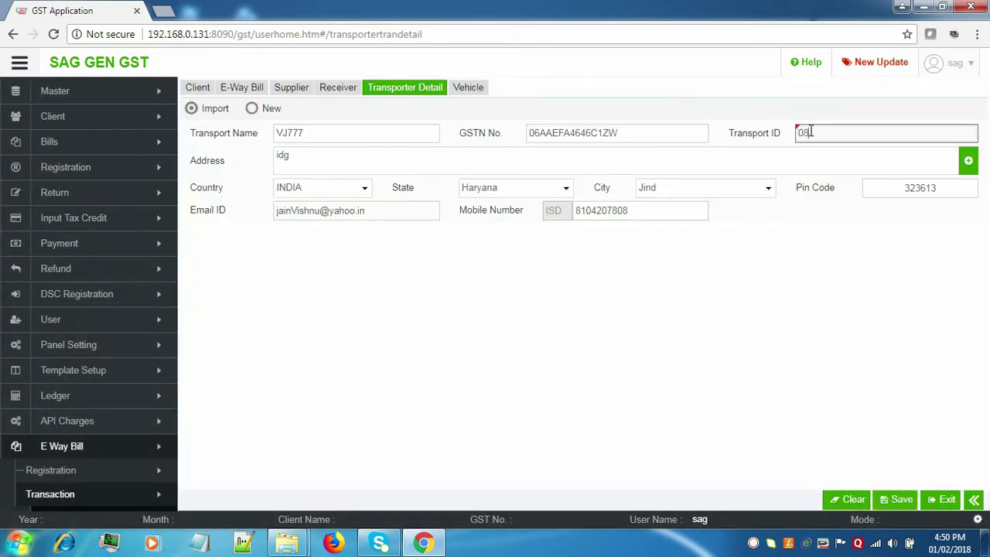
type("08AIRWE1234A1Z2")
Save the VJ777 transporter record and acknowledge the success message.
left_click(906, 502)
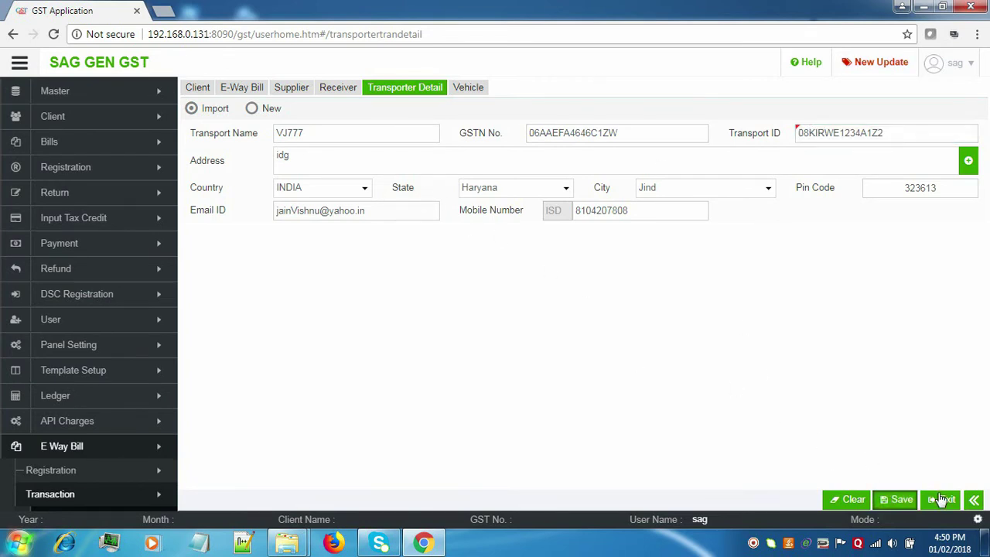
left_click(901, 499)
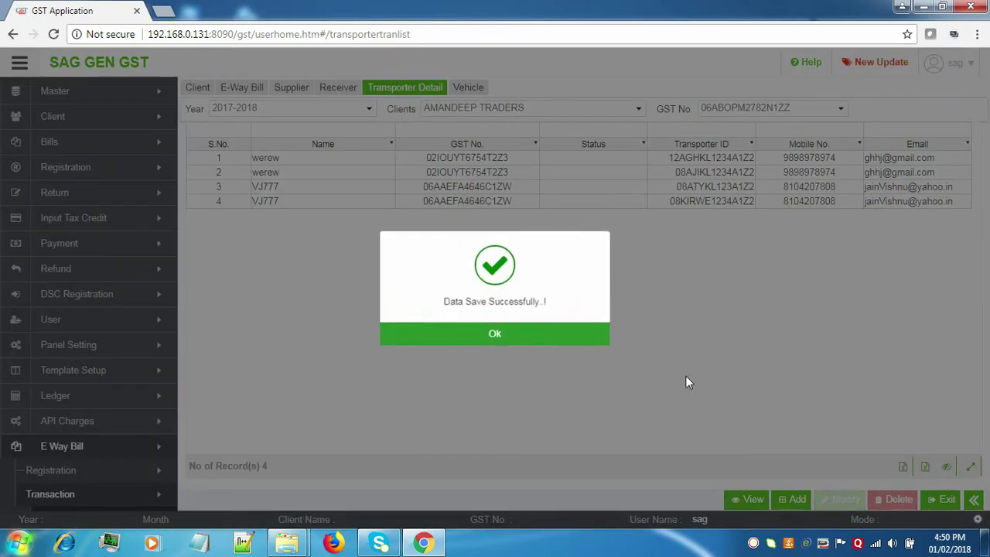
left_click(592, 333)
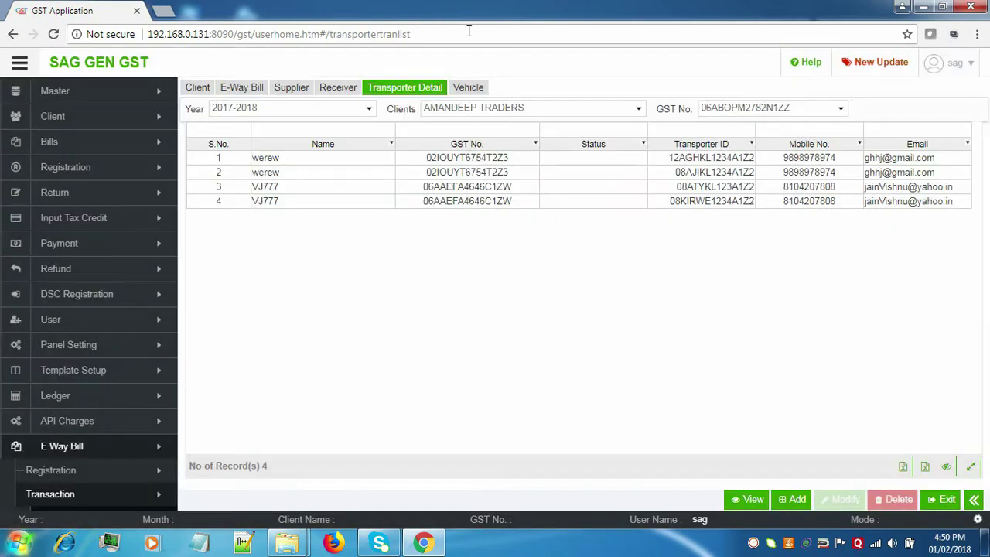
left_click(470, 87)
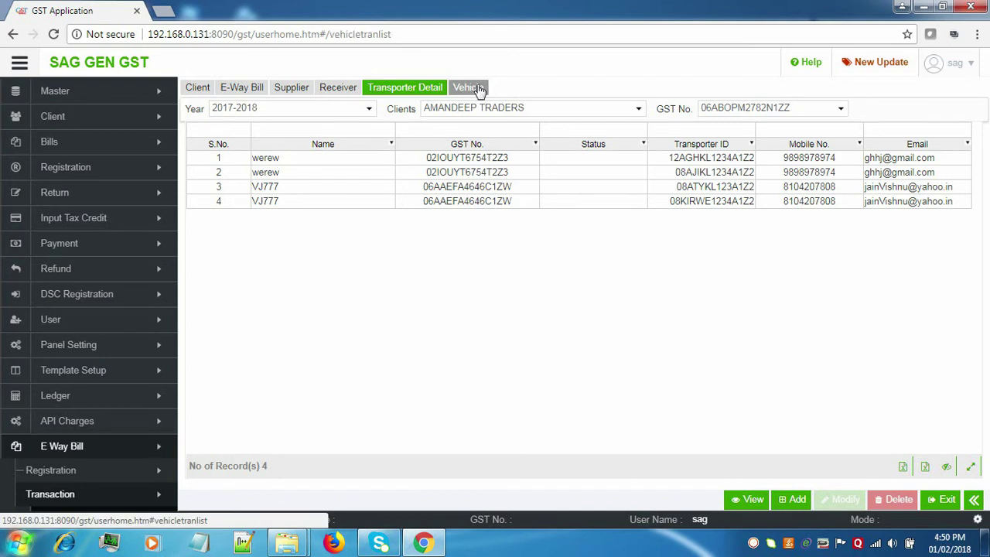
Enter a new vehicle RJ78KU123, model KII, with owner name, driver name and mobile number.
left_click(794, 499)
left_click(341, 105)
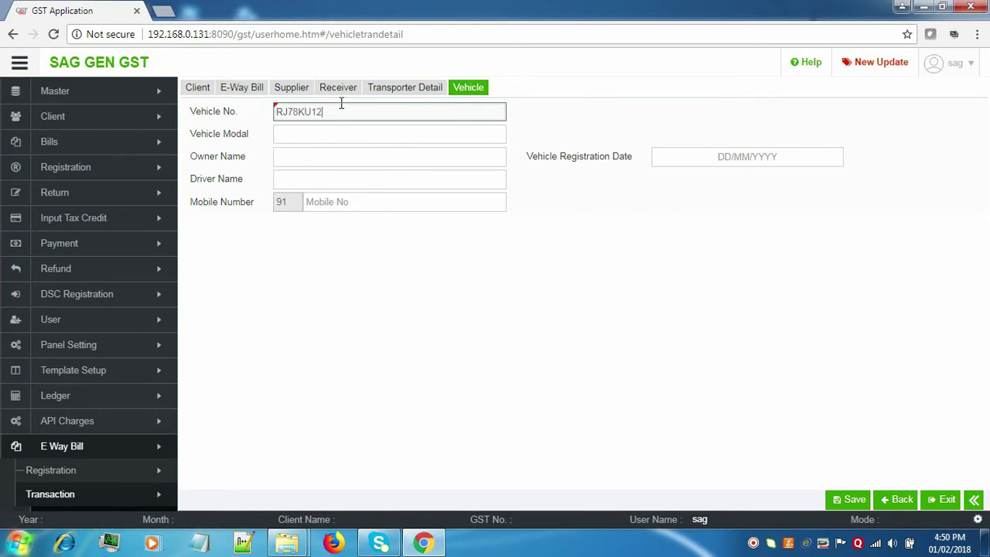
left_click(324, 138)
type("KII")
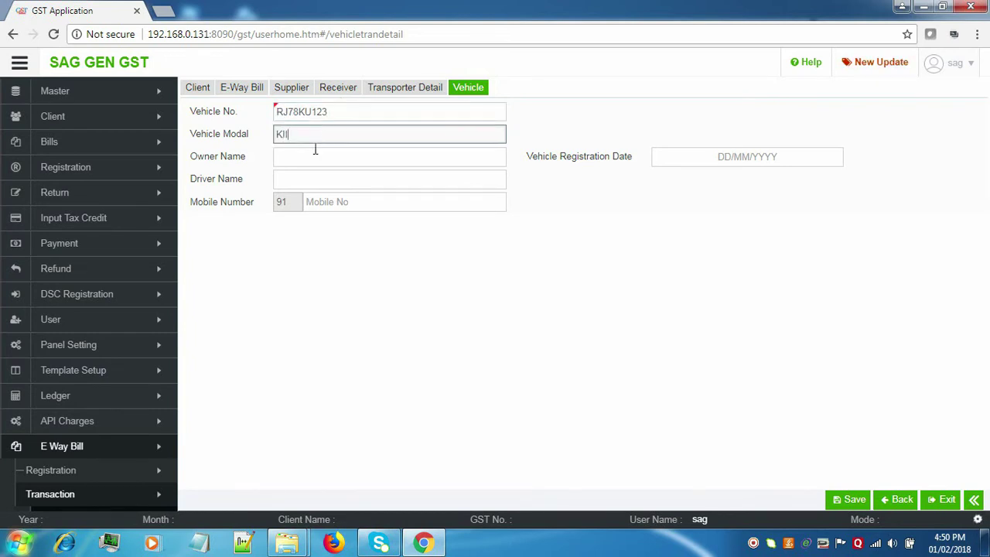
left_click(315, 149)
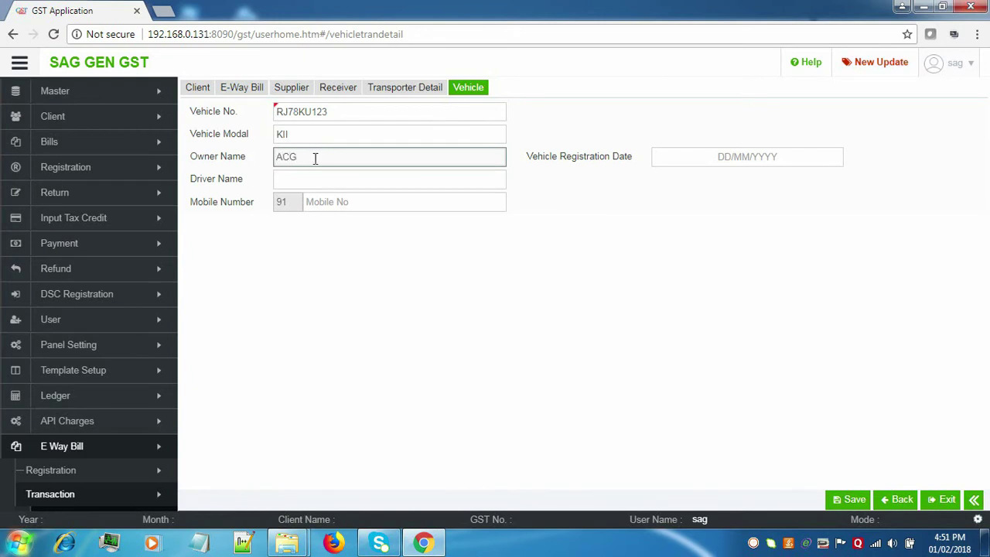
left_click(315, 173)
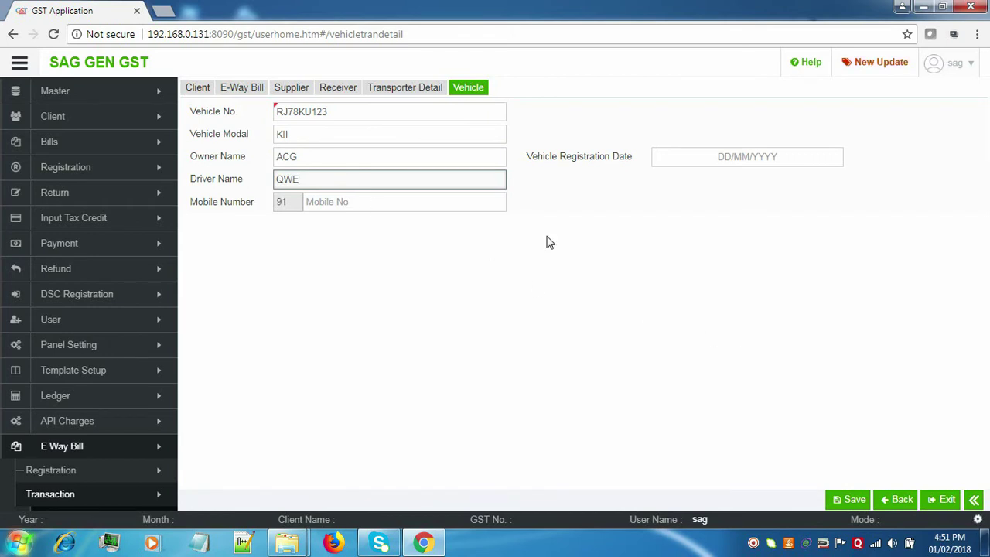
left_click(392, 209)
type("58")
key("BackSpace")
key("BackSpace")
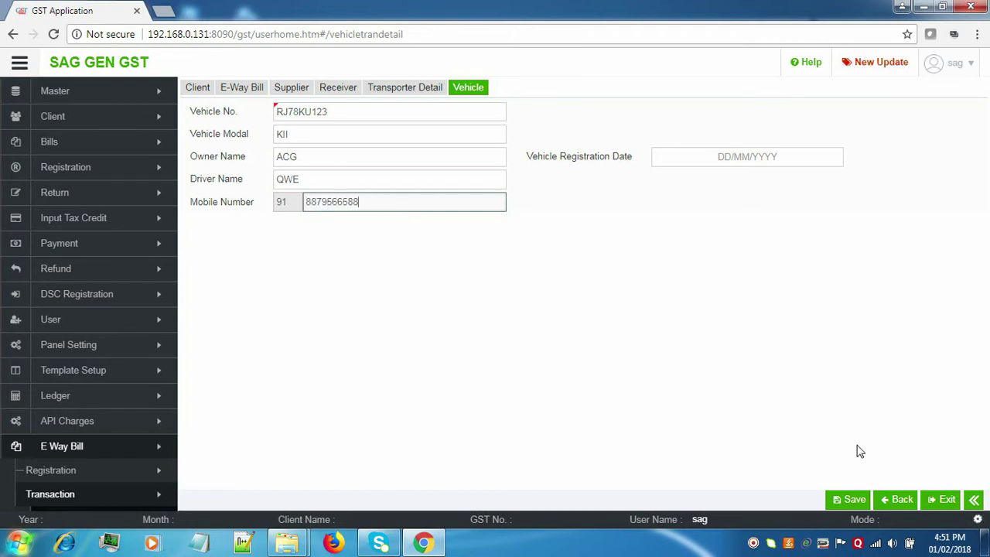
Save the vehicle record and go to the E-Way Bill list.
left_click(862, 502)
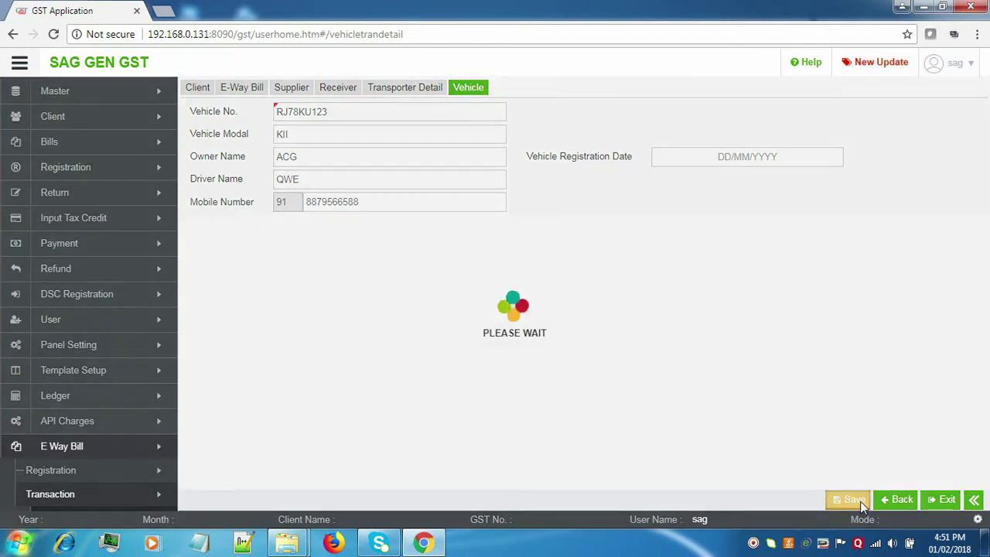
left_click(534, 338)
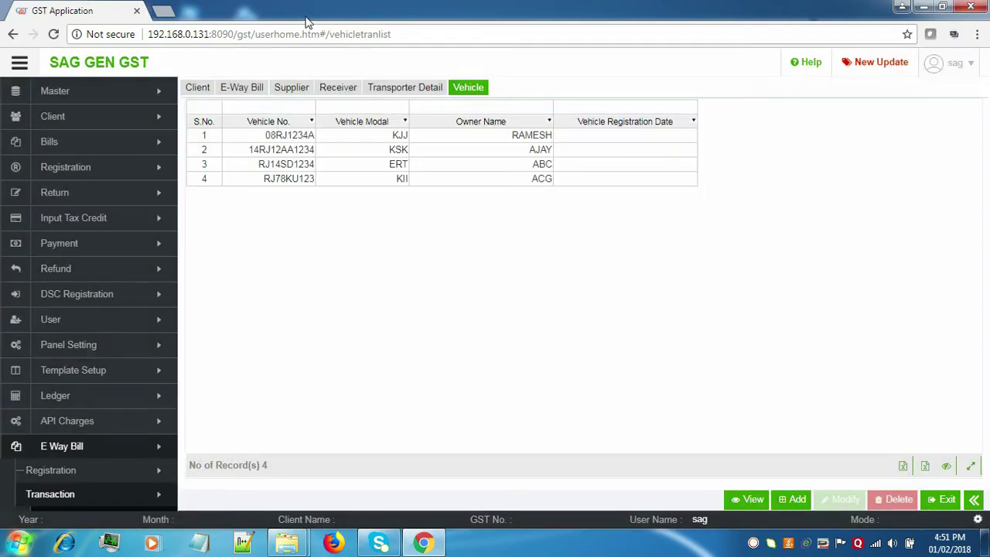
left_click(263, 89)
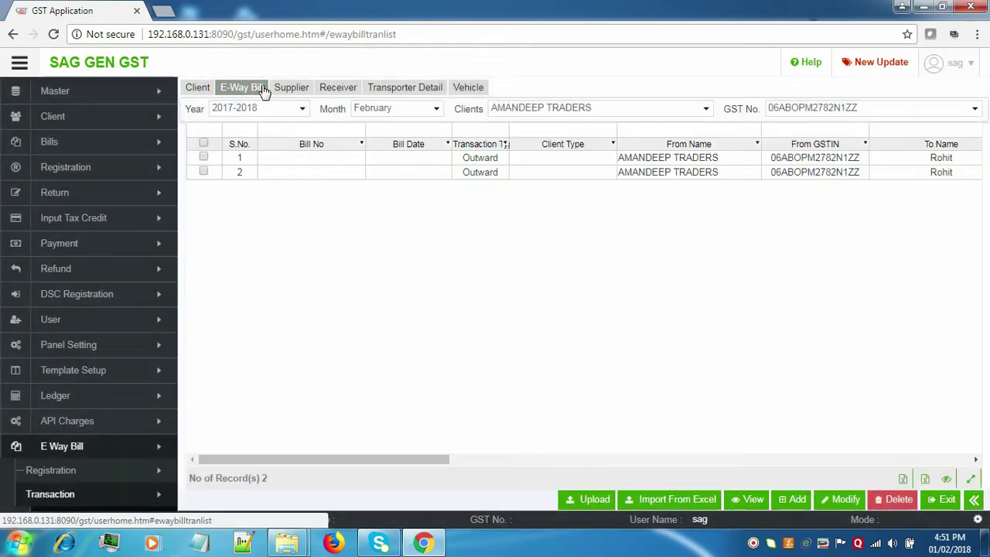
Start a new e-way bill with transaction type Outward and sub type Import.
left_click(790, 504)
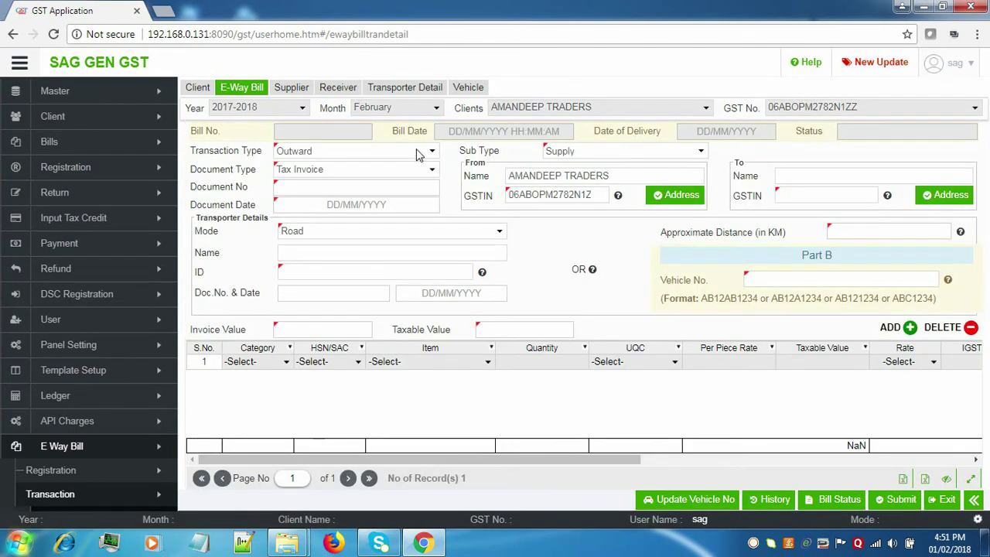
left_click(417, 155)
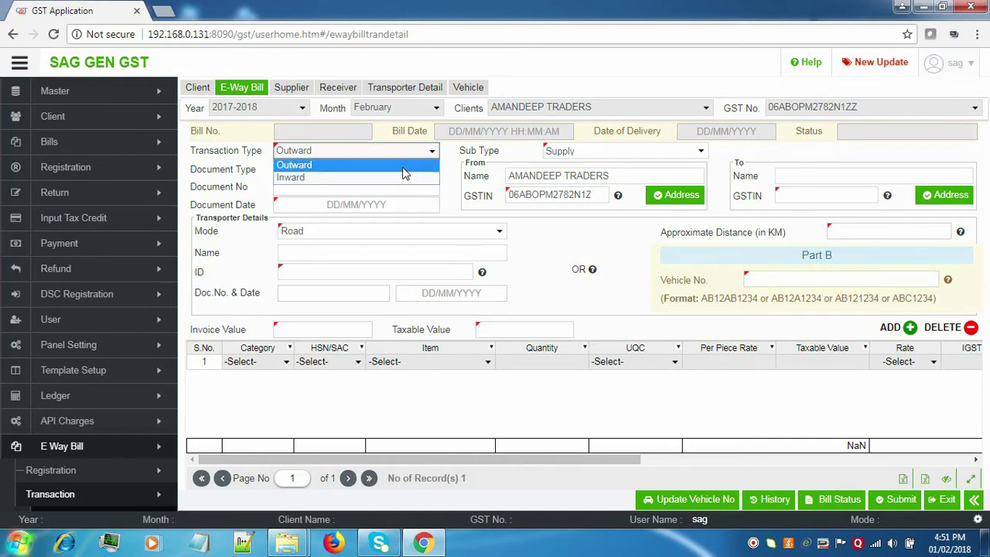
left_click(403, 165)
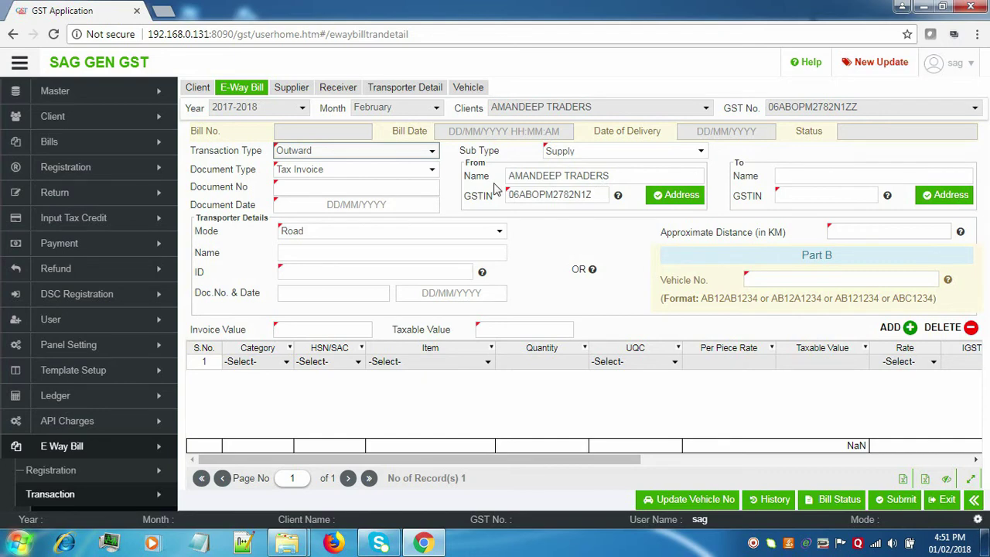
left_click(432, 151)
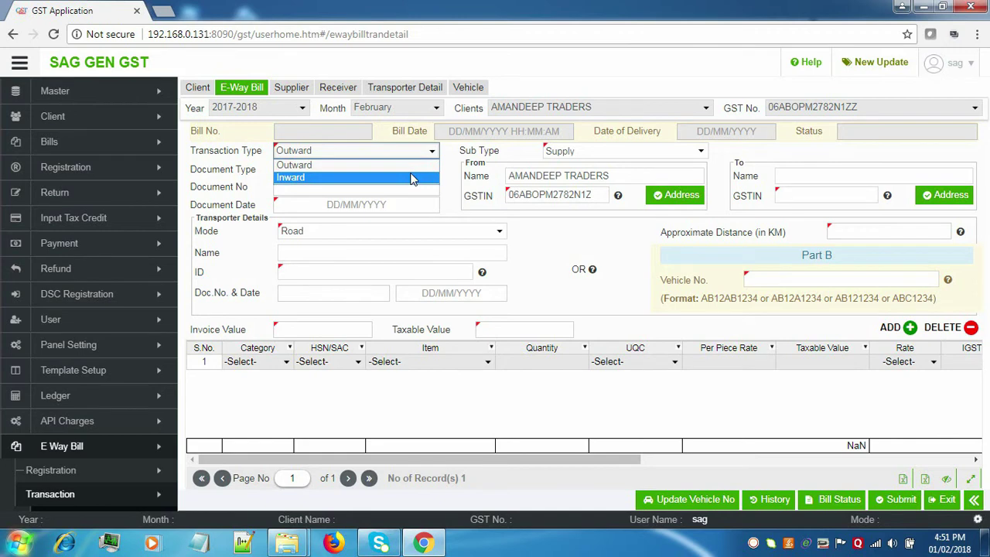
left_click(412, 178)
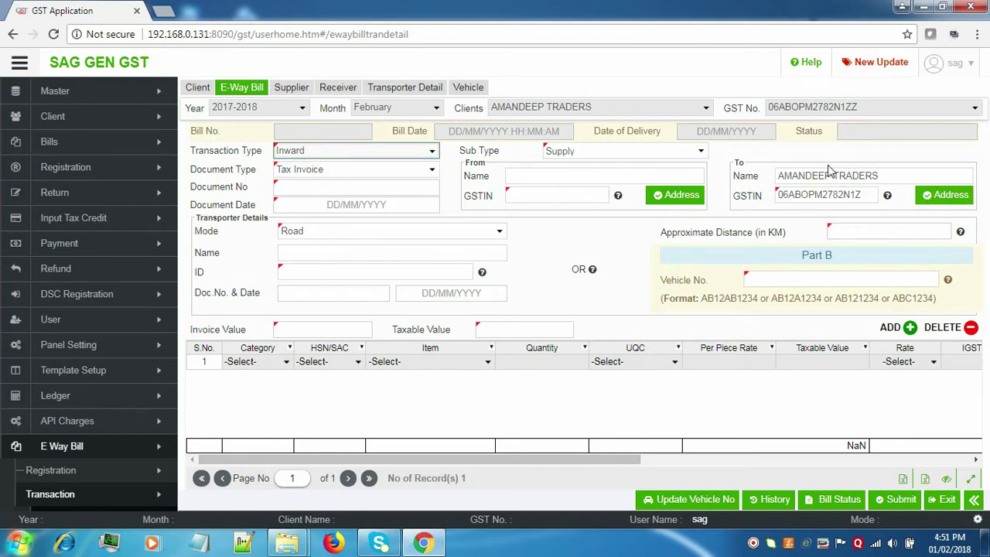
left_click(432, 156)
left_click(409, 164)
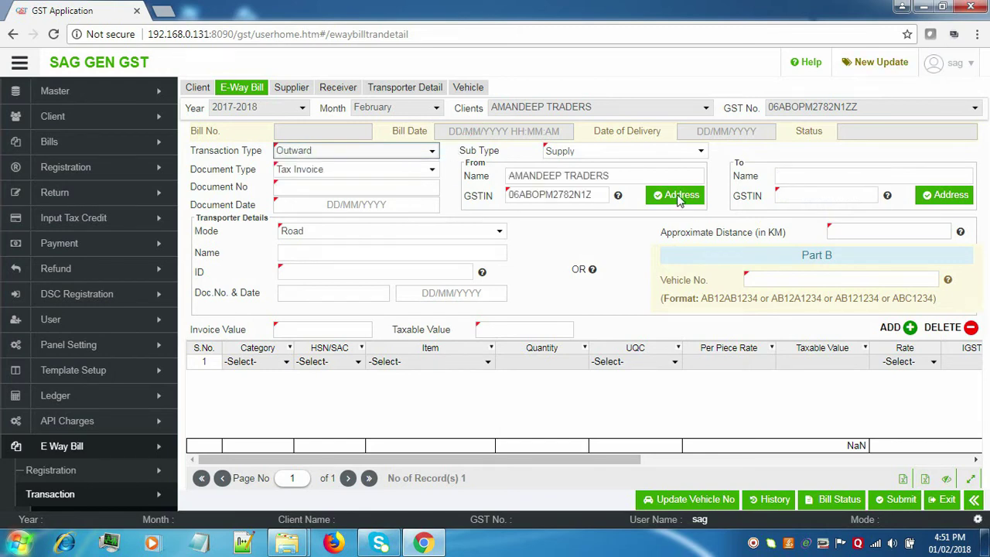
left_click(696, 155)
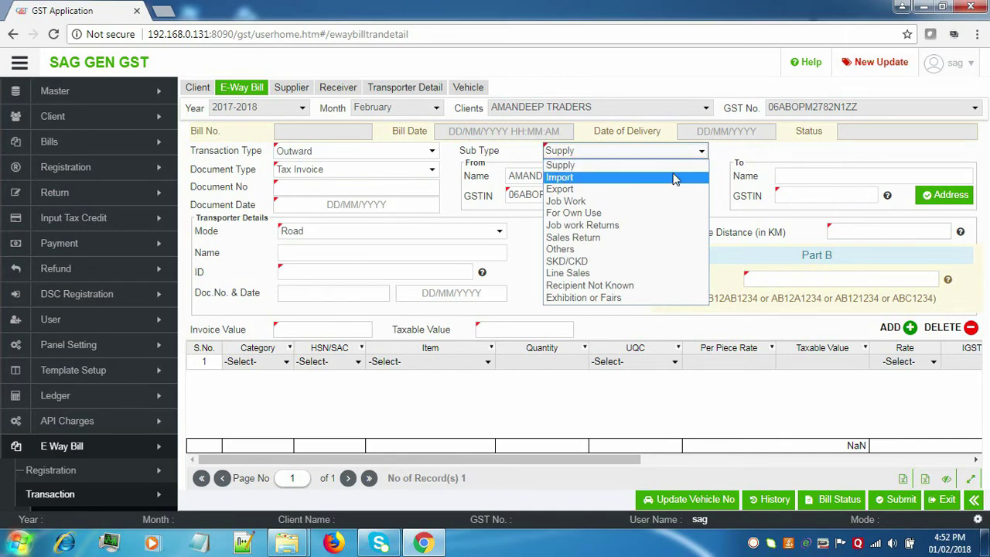
left_click(673, 178)
Set document number 8995 with document date 24 January 2018.
left_click(401, 180)
type("8995")
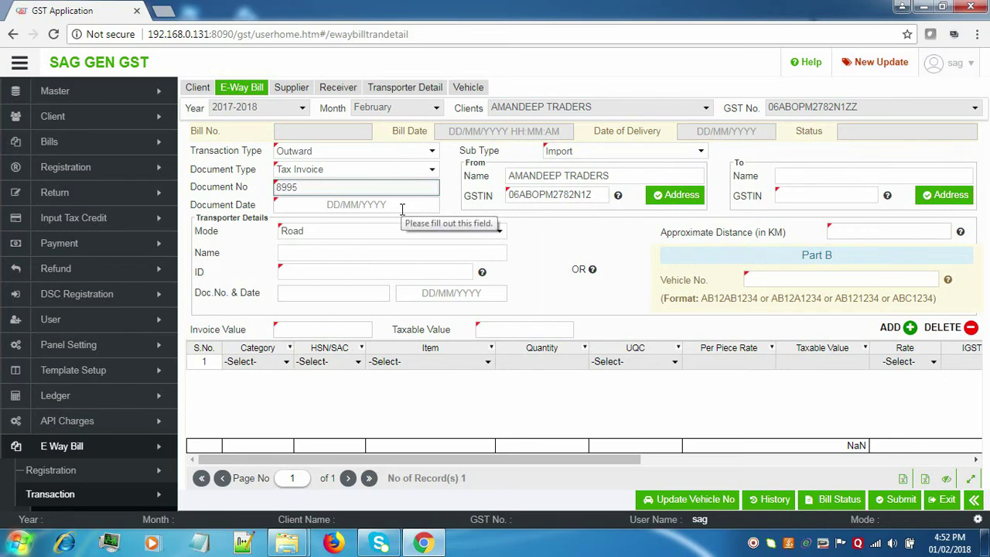
left_click(401, 205)
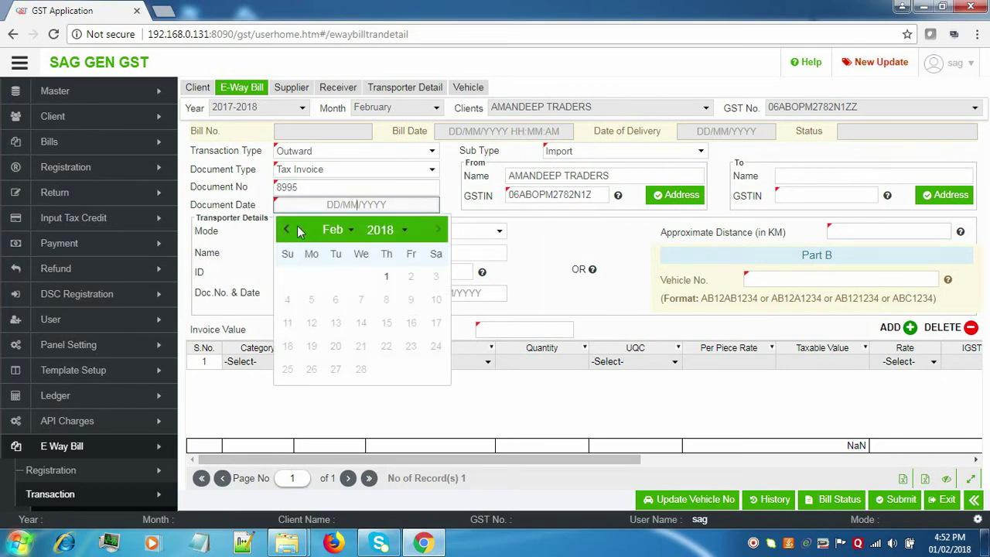
left_click(286, 232)
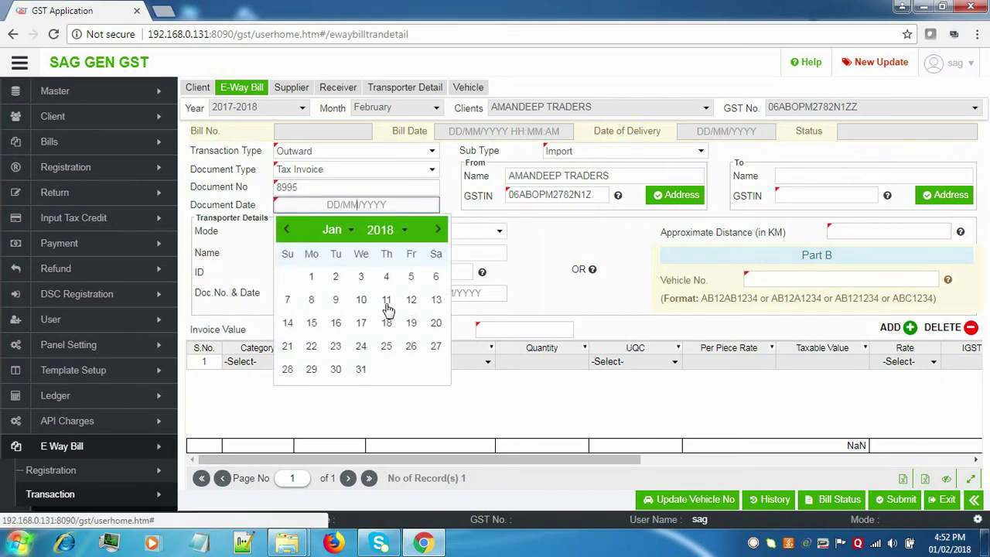
left_click(361, 346)
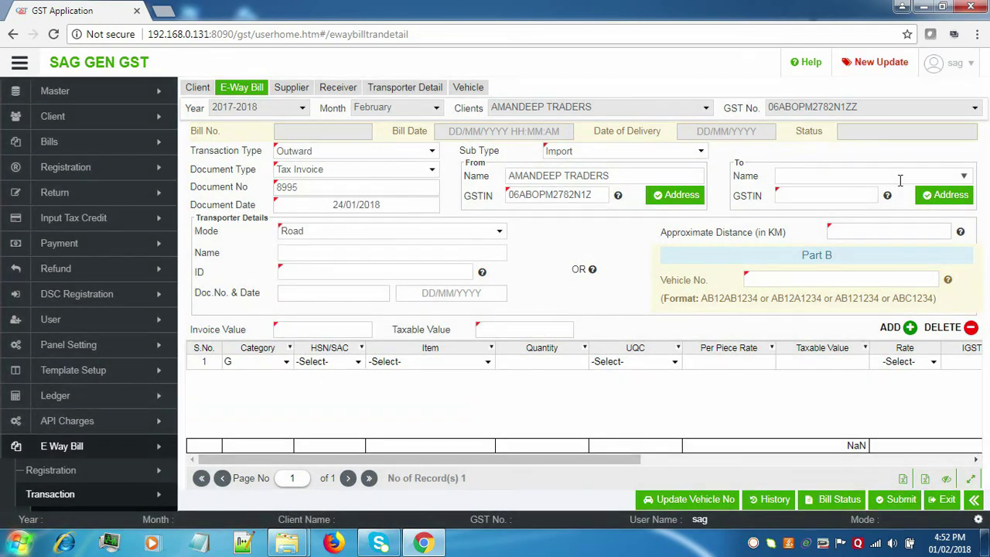
Choose the receiver from the saved parties and save their address with its pin code.
left_click(967, 177)
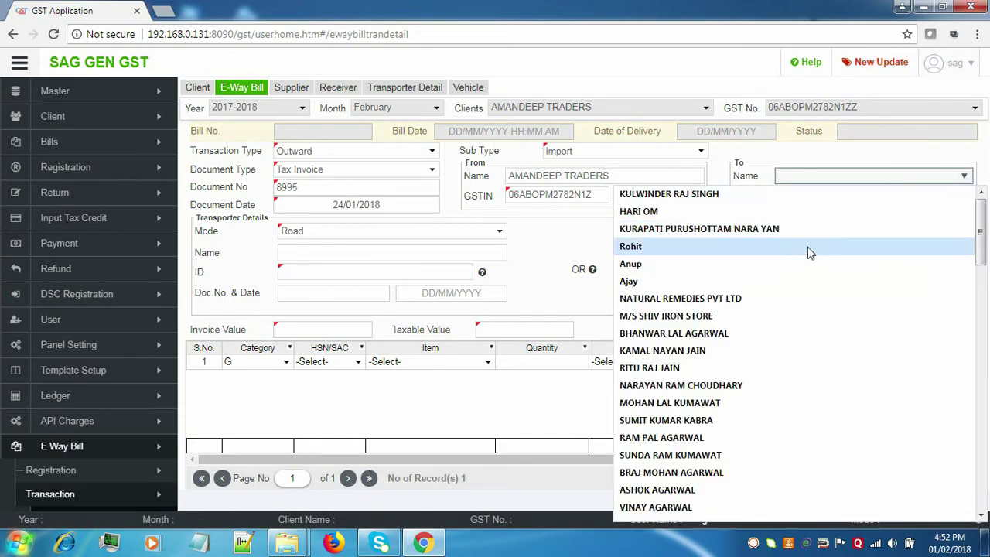
left_click(808, 249)
left_click(935, 200)
left_click(738, 308)
type("302020")
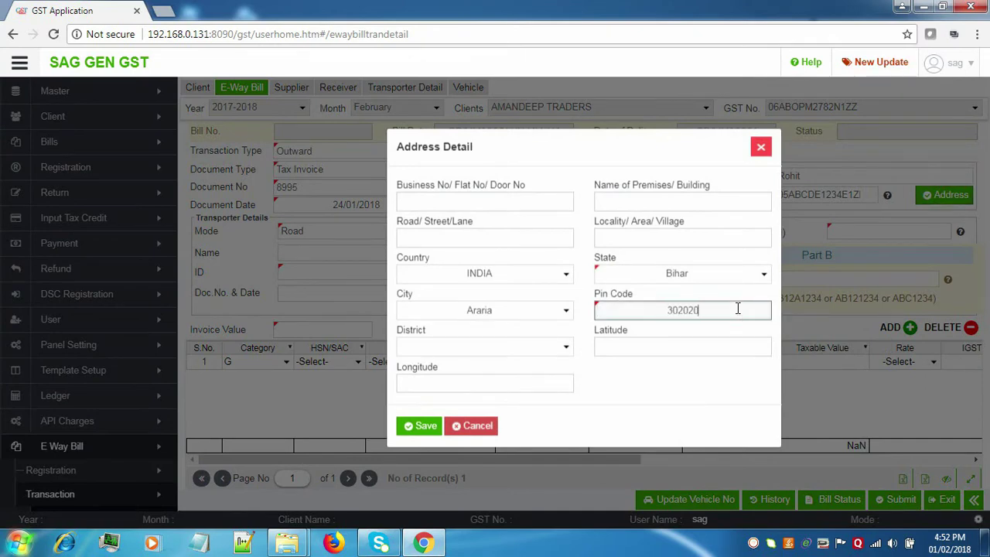
left_click(424, 427)
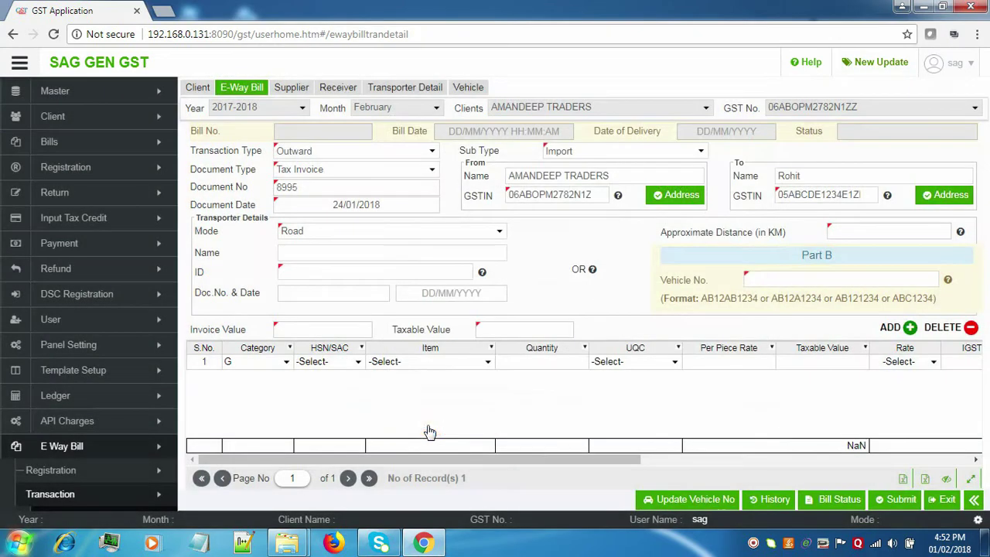
left_click(395, 239)
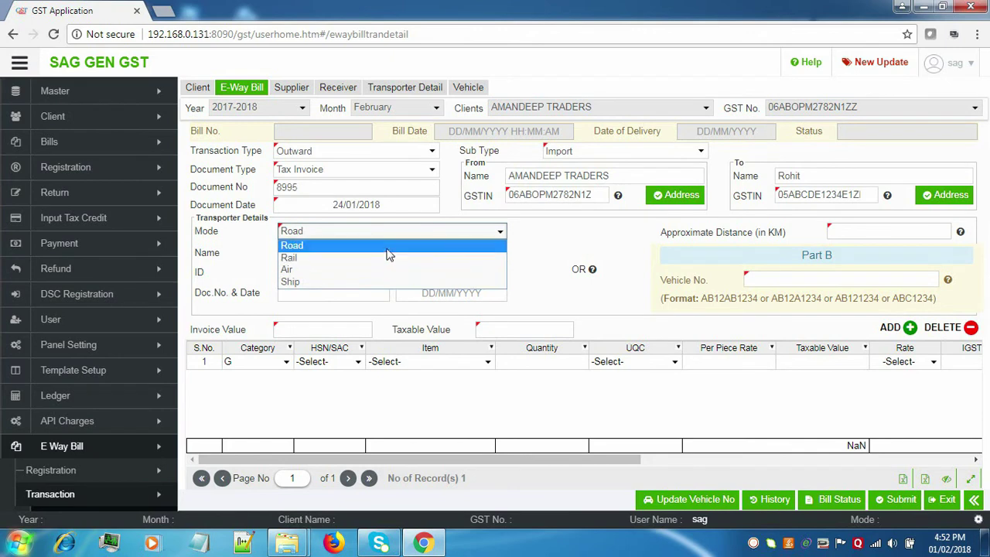
Keep Road transport mode and replace the transporter with VJ777.
left_click(391, 246)
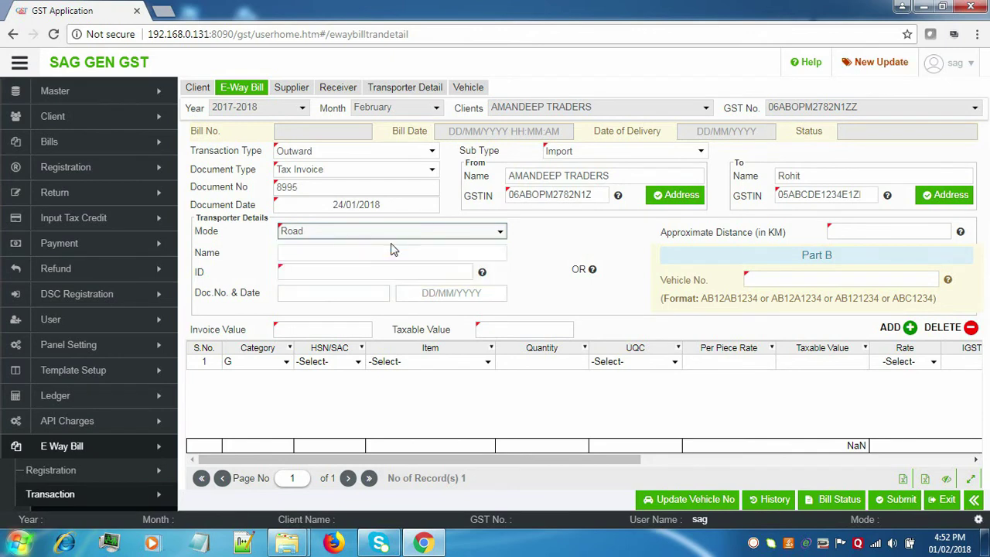
left_click(434, 253)
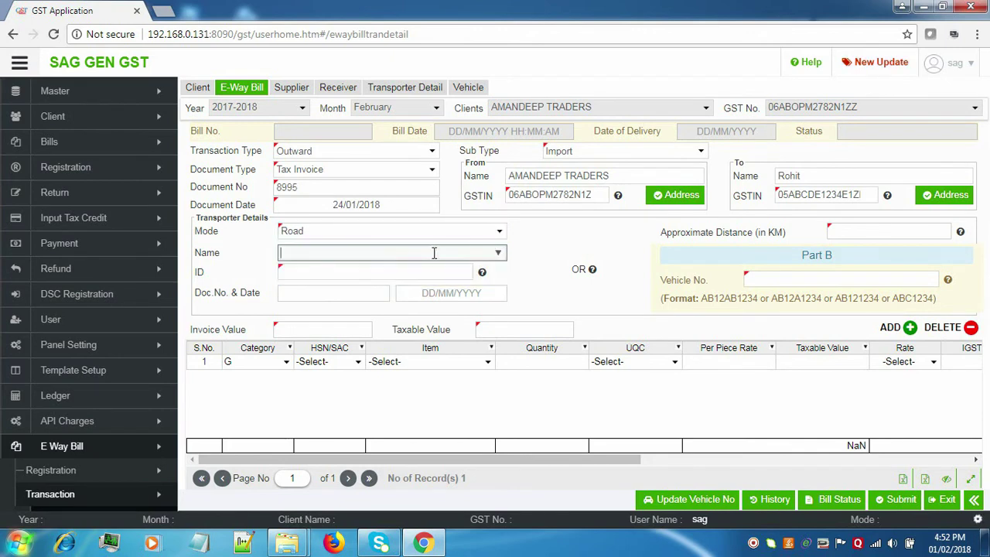
left_click(499, 253)
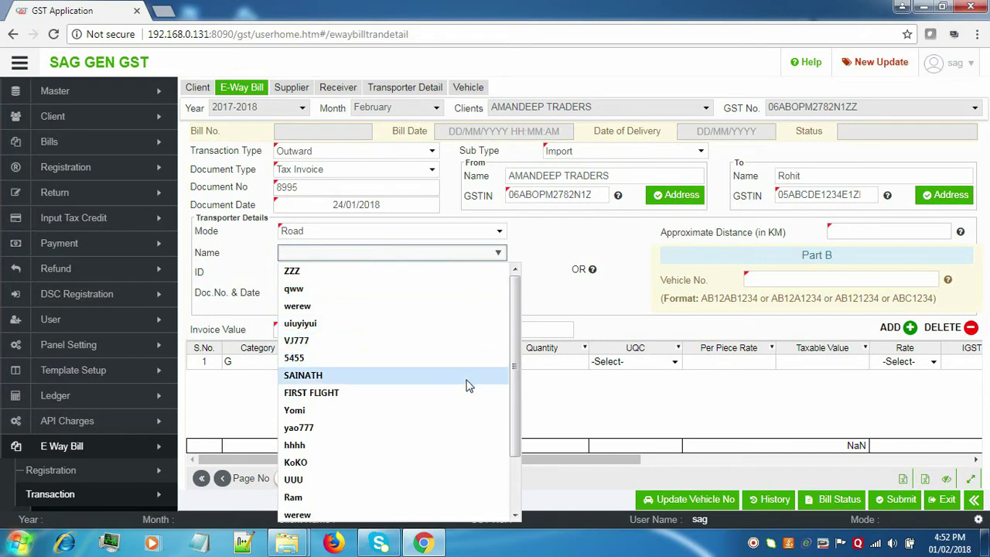
left_click(466, 403)
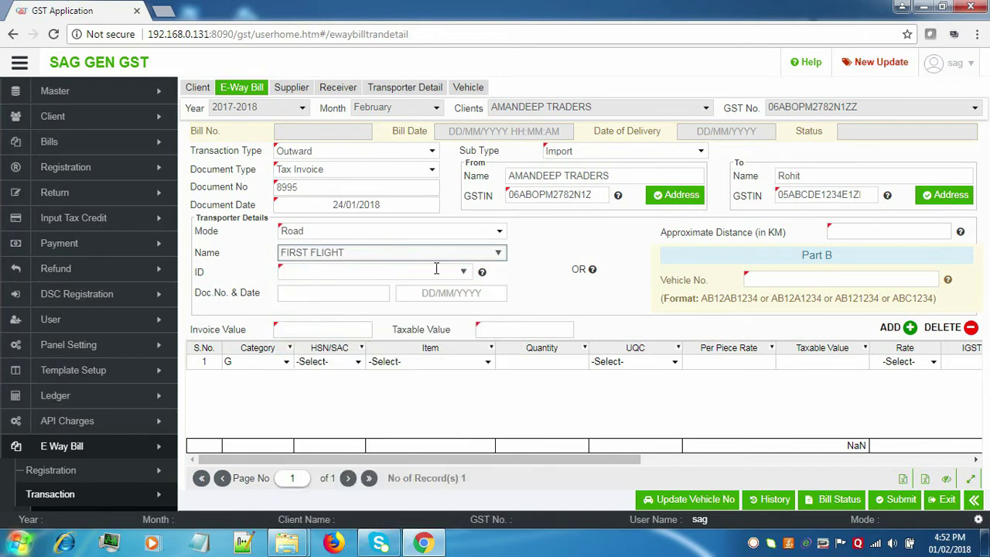
left_click(499, 254)
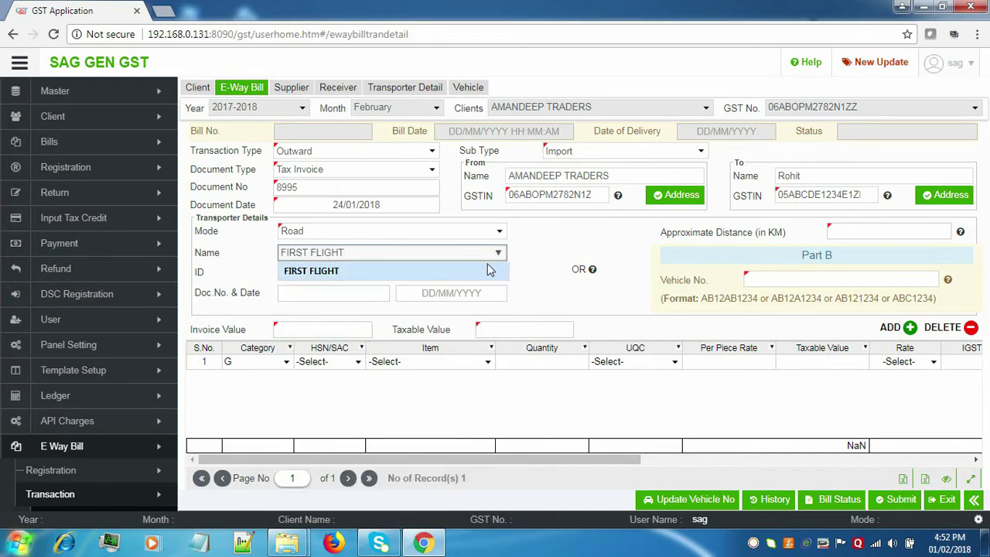
left_click_drag(495, 253, 222, 254)
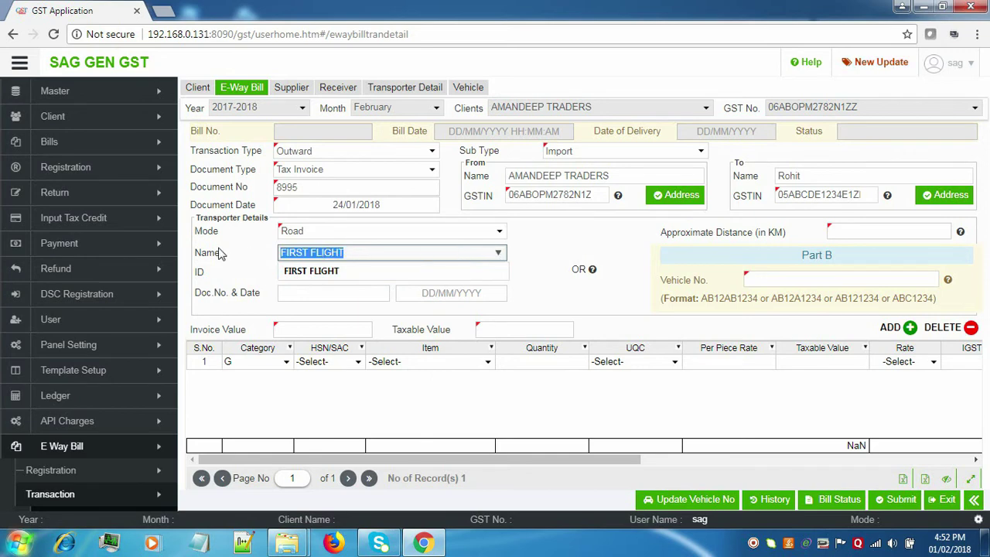
key("BackSpace")
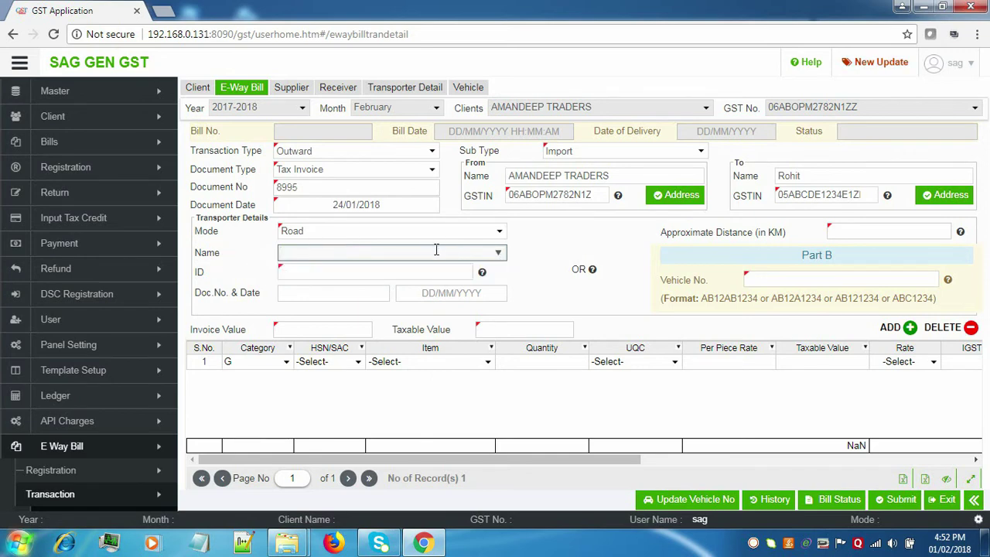
left_click(498, 254)
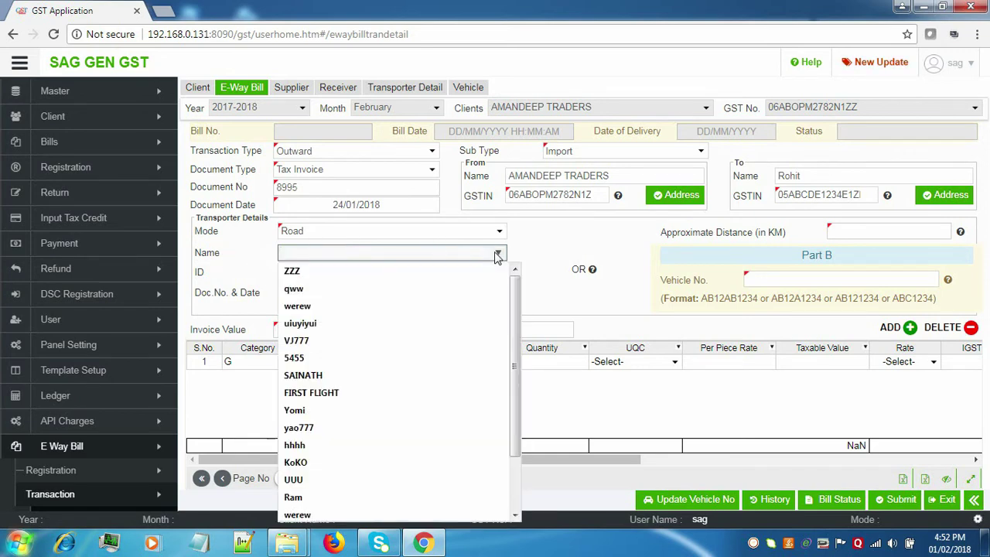
left_click(419, 341)
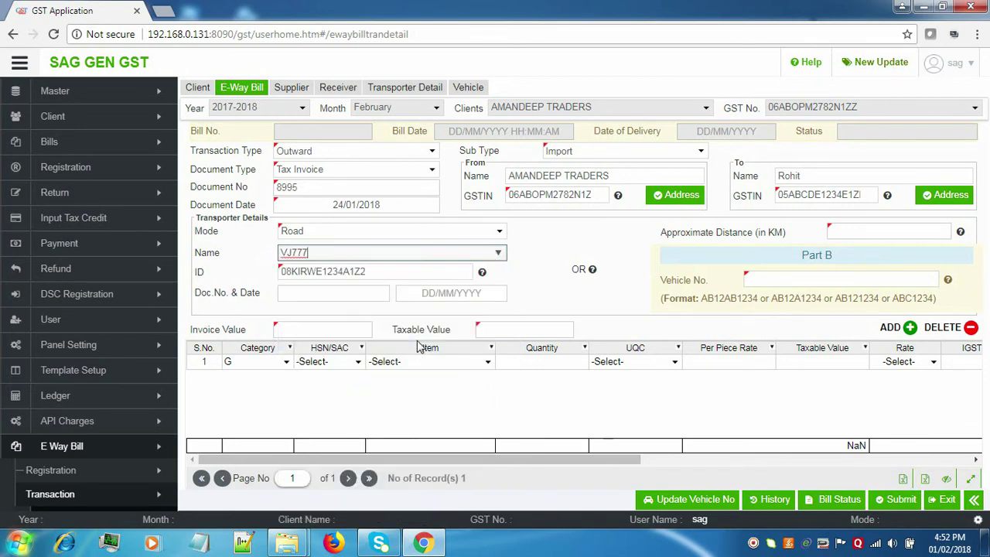
Record transporter document number 899 dated 01/02/2018.
left_click(319, 293)
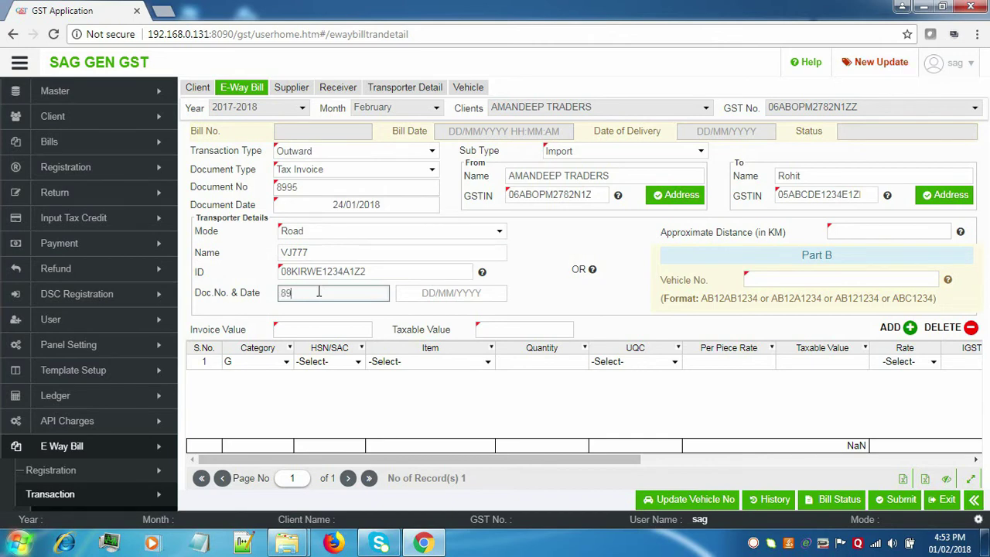
left_click(486, 296)
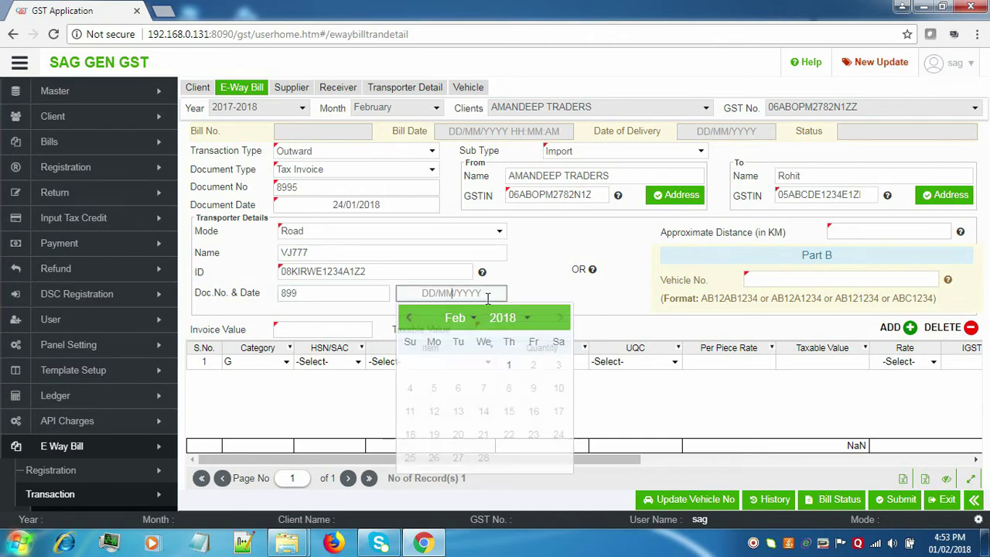
left_click(509, 365)
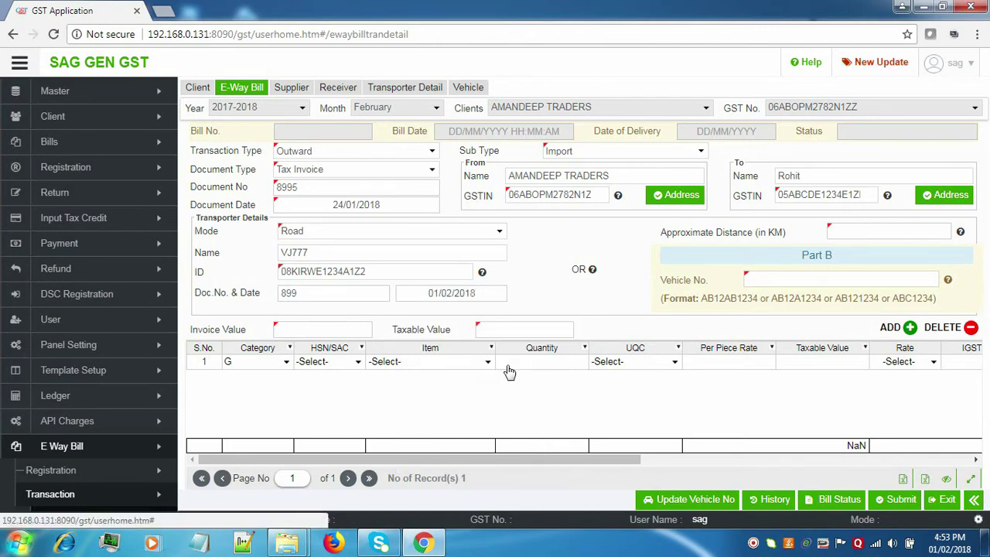
left_click(472, 230)
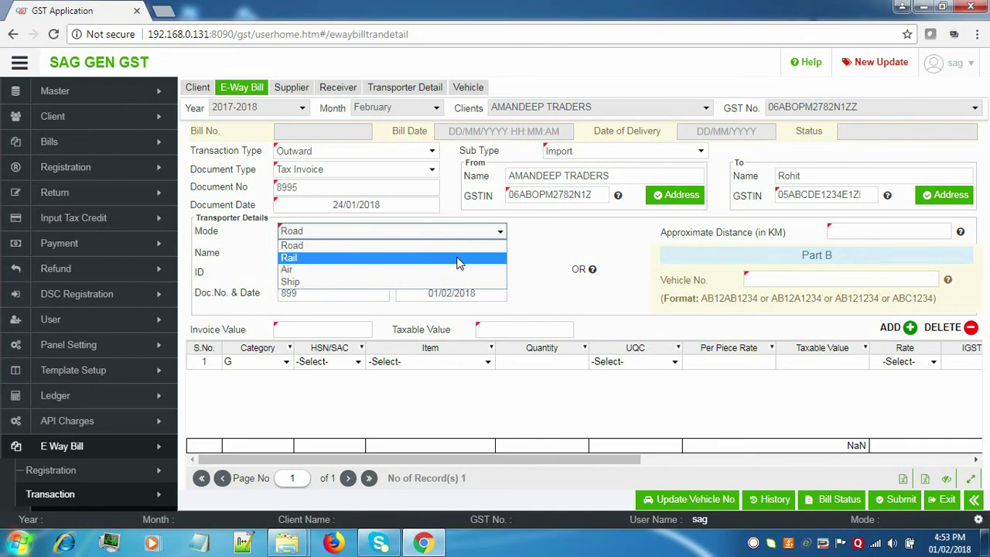
left_click(458, 258)
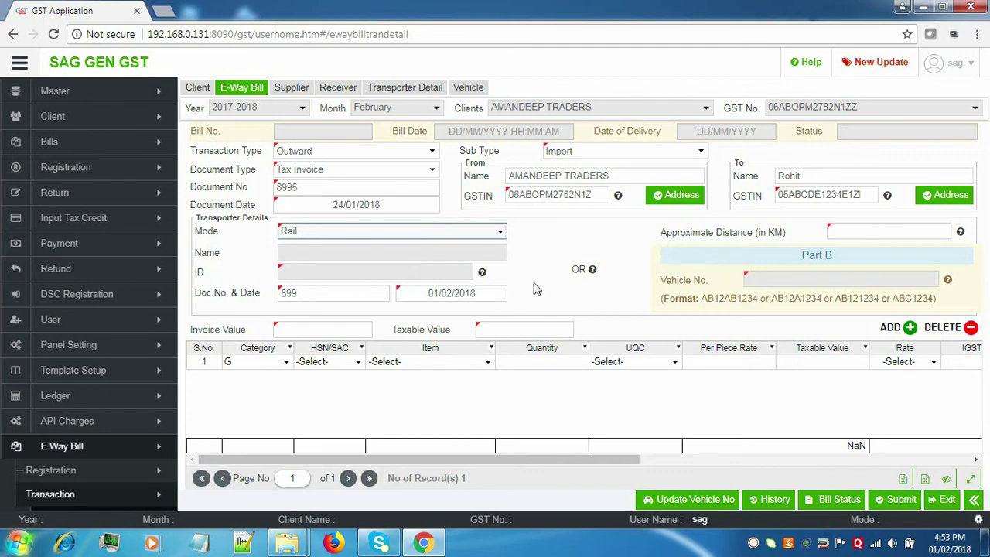
left_click(356, 235)
left_click(338, 267)
left_click(401, 232)
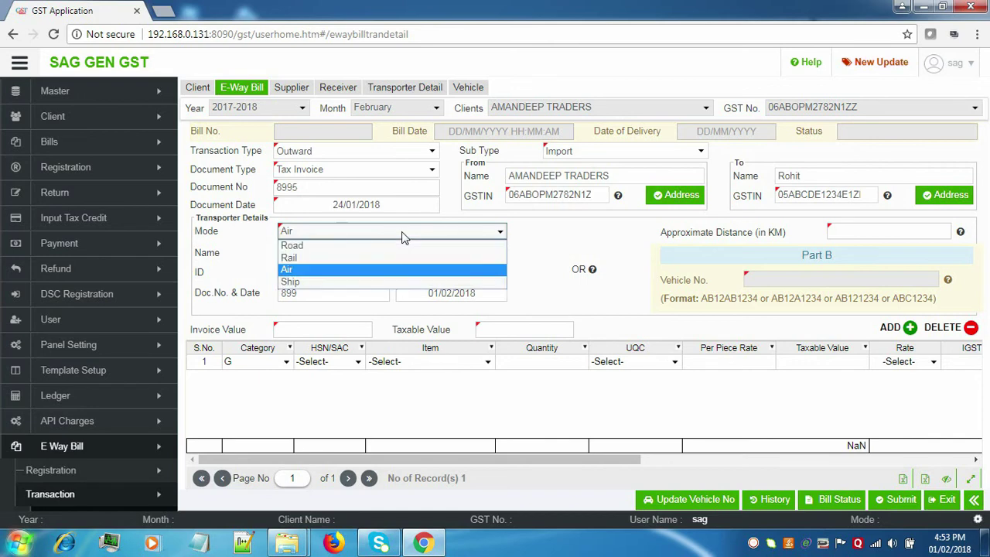
left_click(372, 285)
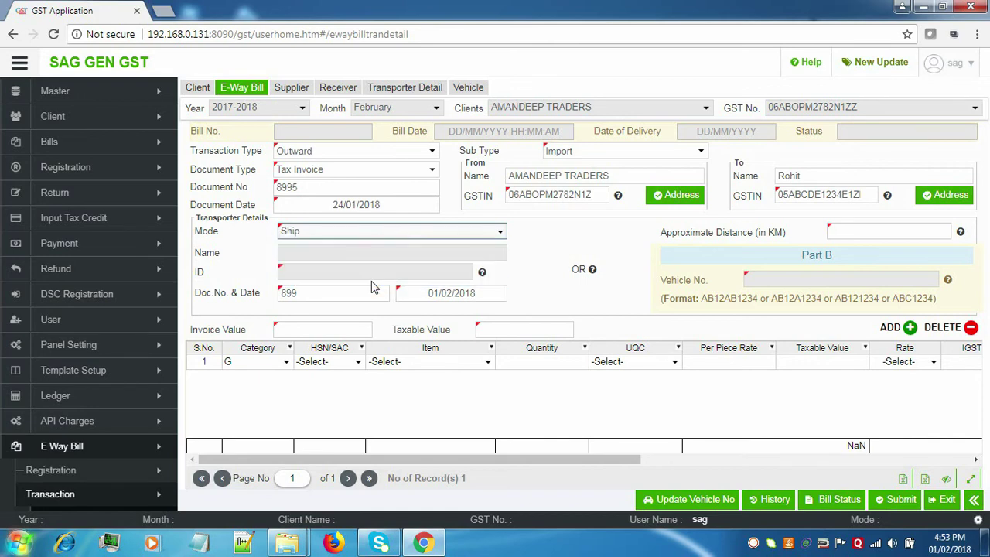
left_click(402, 232)
left_click(401, 232)
left_click(400, 240)
left_click(394, 248)
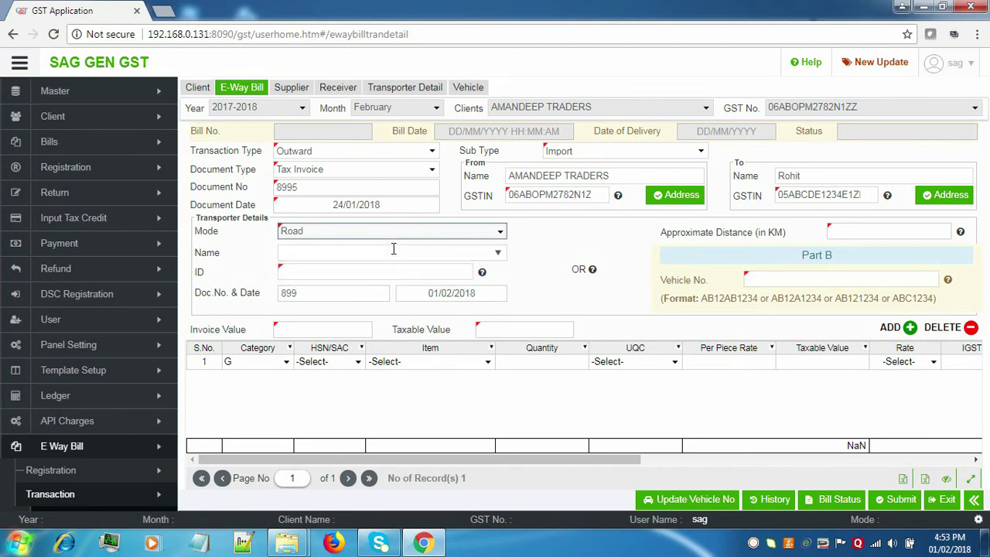
left_click(498, 253)
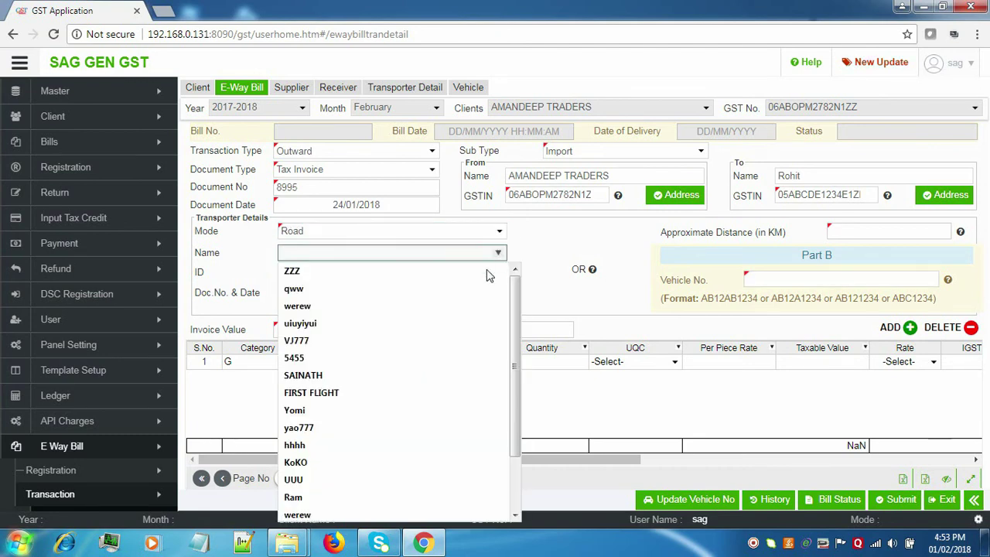
left_click(455, 341)
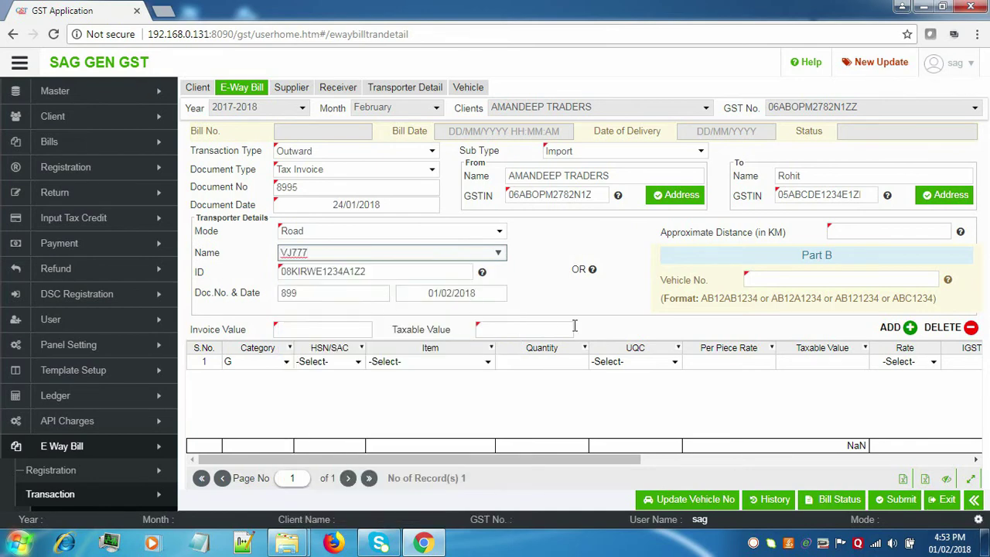
left_click(431, 272)
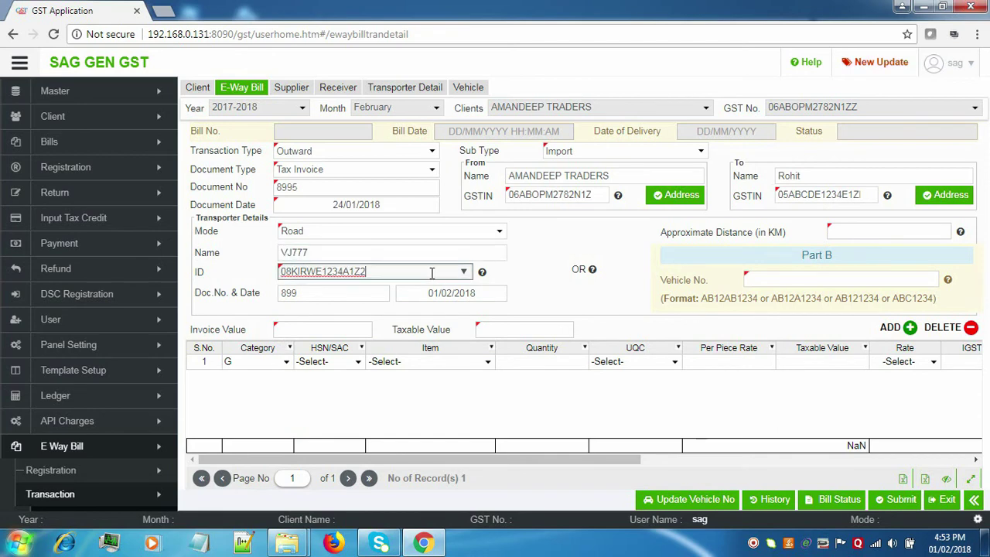
Set the Part B vehicle number to RJ14SD1234 and approximate distance to 996 KM.
left_click(845, 283)
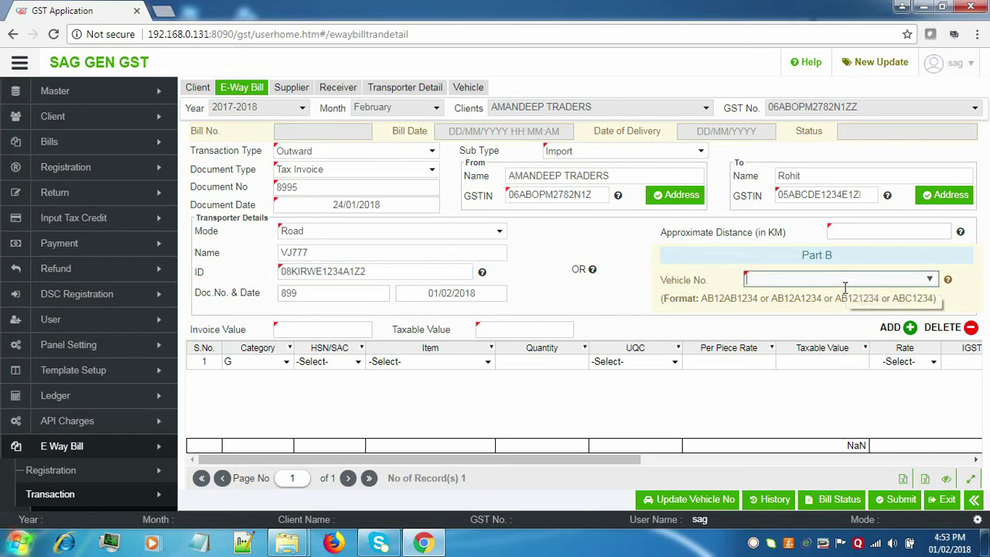
left_click(929, 280)
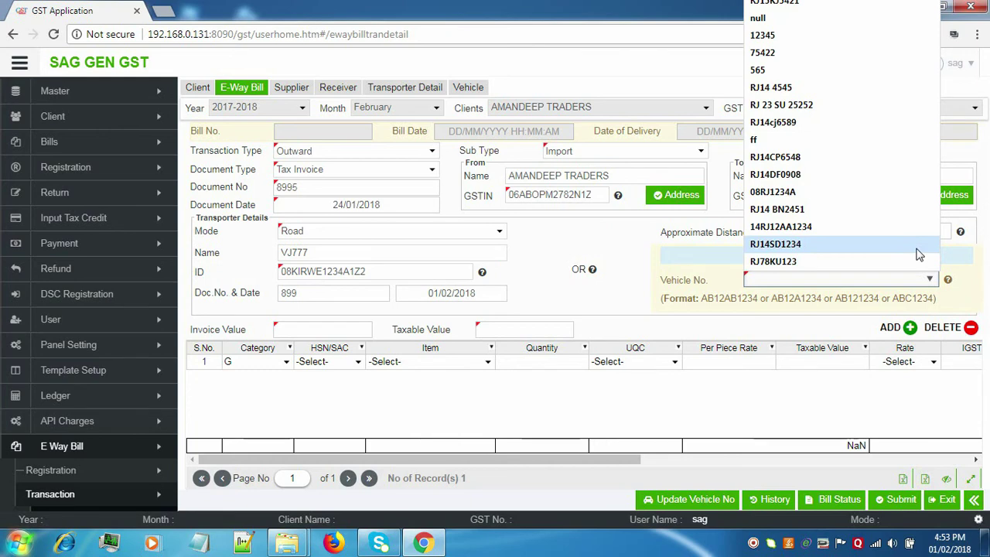
left_click(918, 252)
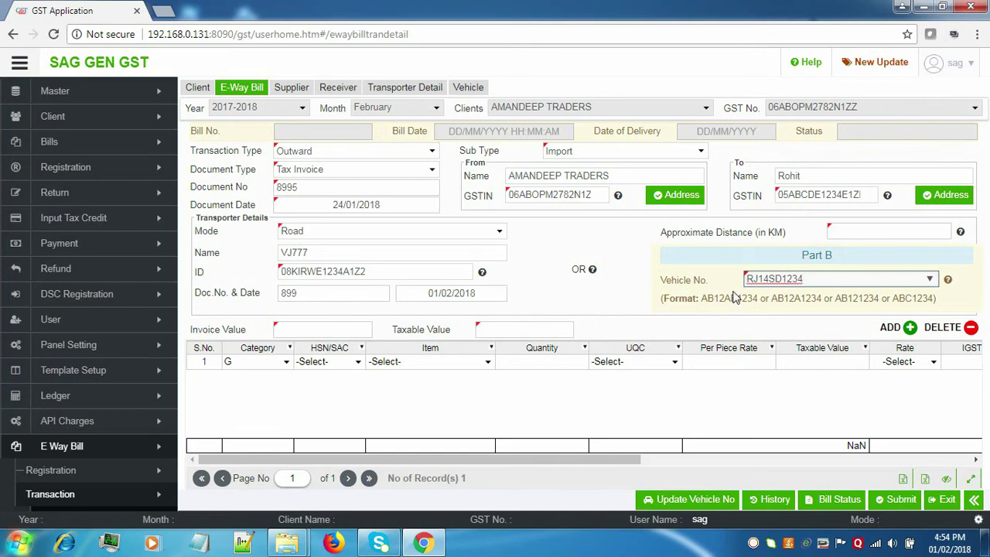
left_click(920, 225)
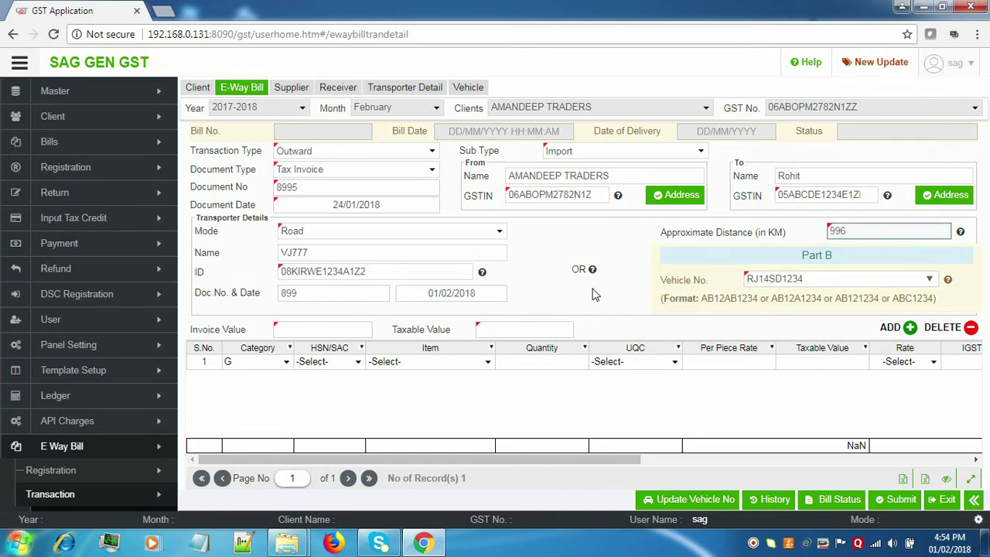
left_click(306, 367)
Add item line HSN 39173290, Other, 88 GREAT GROSS at rate 15, giving 1320.00 taxable.
left_click(337, 258)
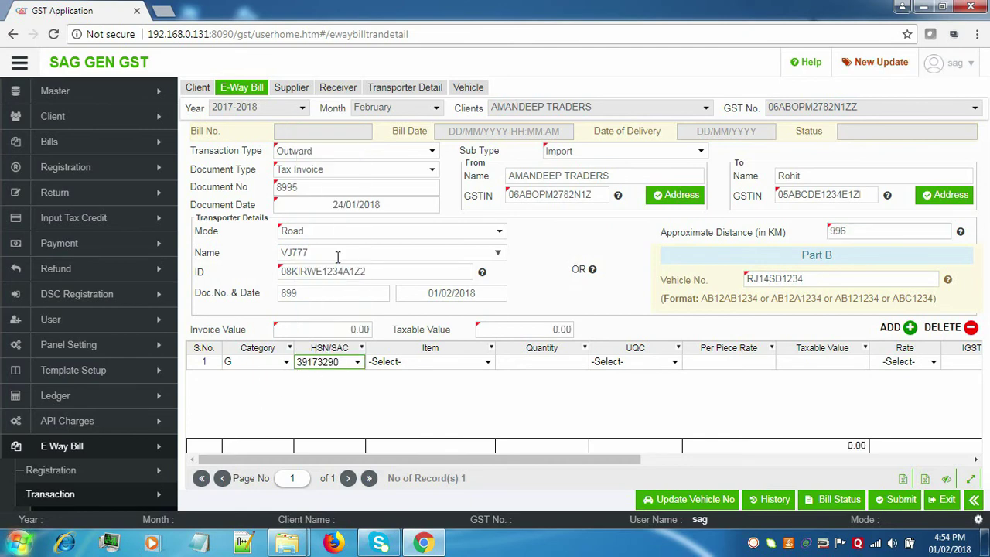
left_click(424, 362)
left_click(410, 398)
left_click(533, 364)
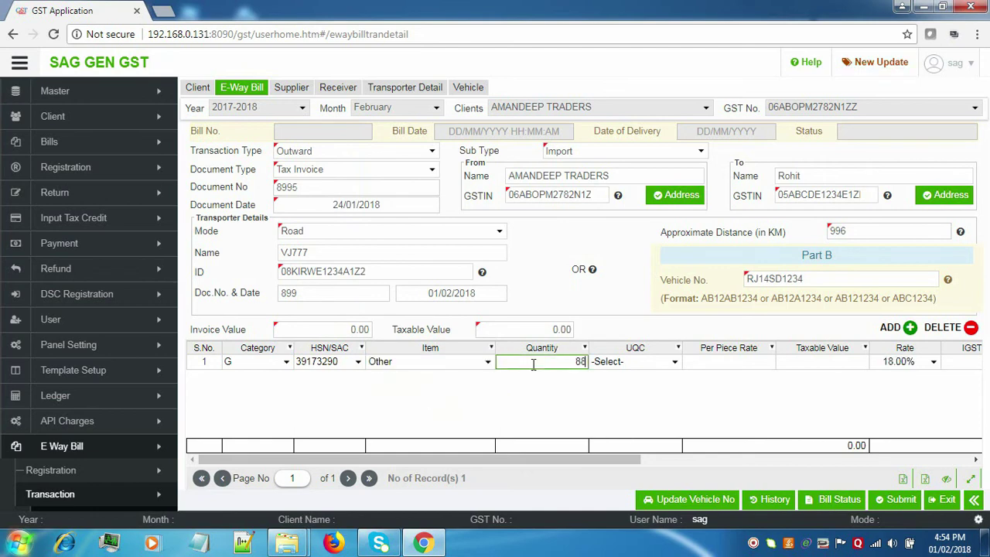
left_click(656, 365)
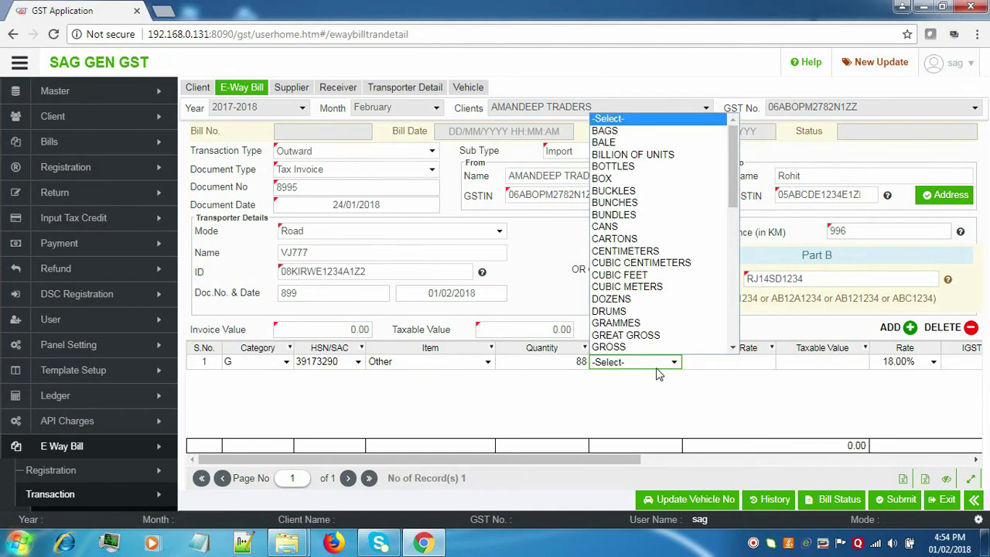
left_click(661, 336)
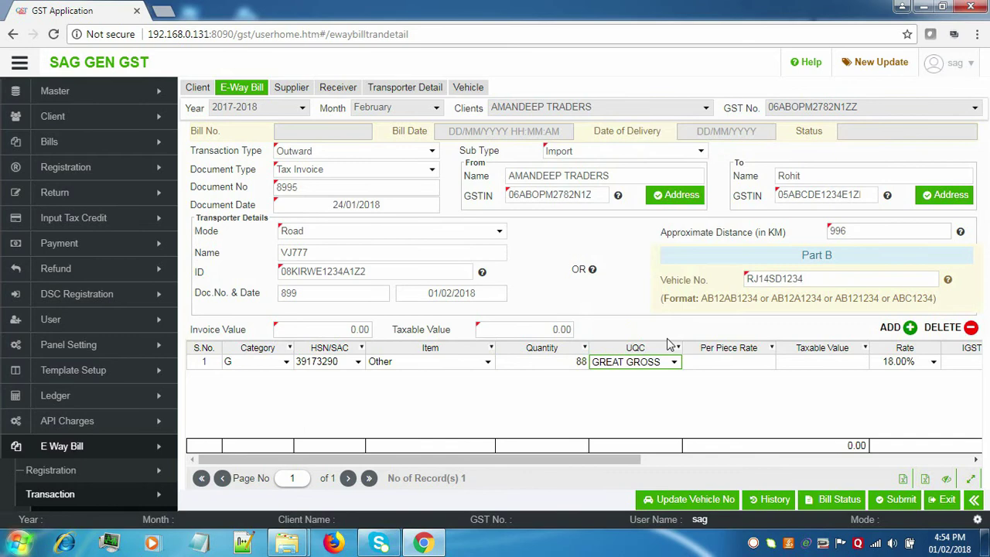
left_click(739, 364)
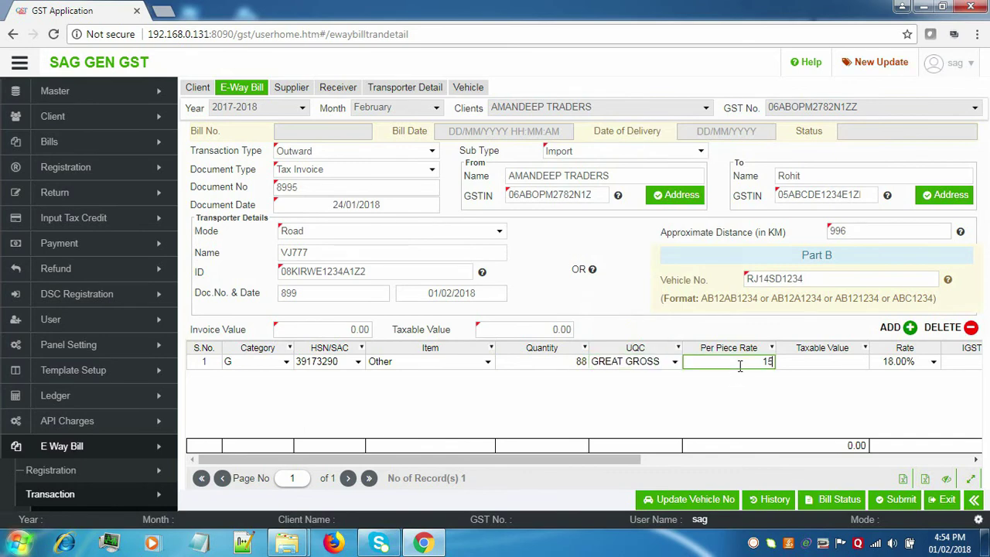
left_click(807, 362)
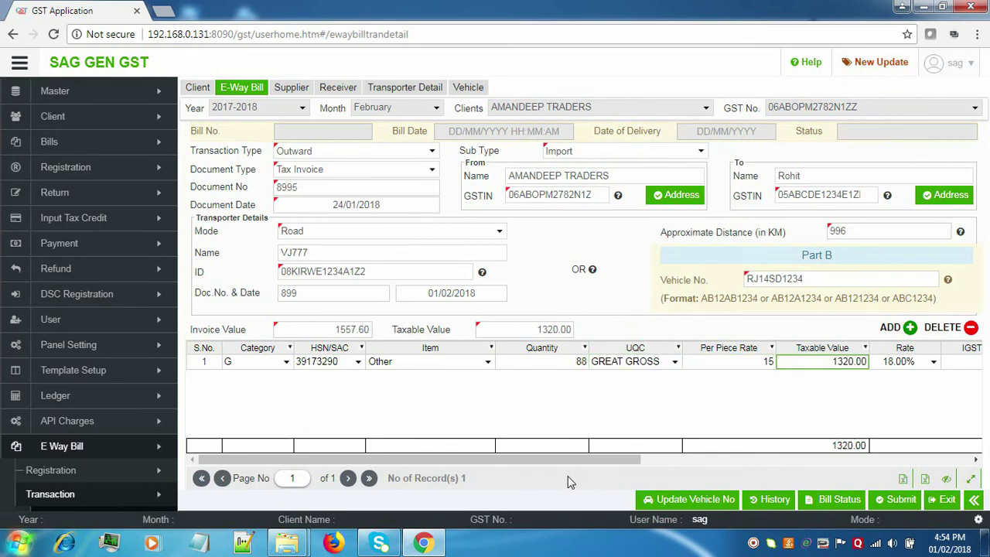
left_click_drag(577, 460, 778, 465)
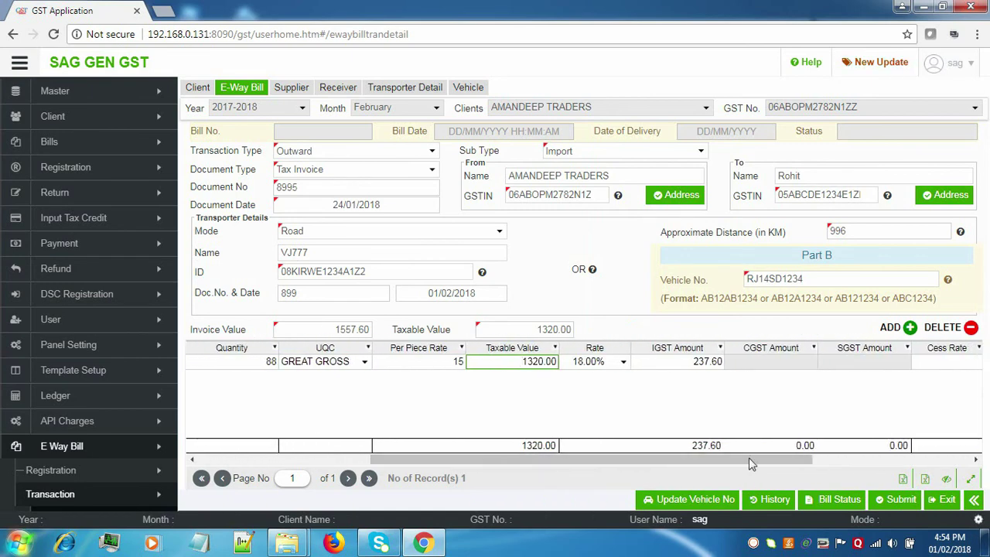